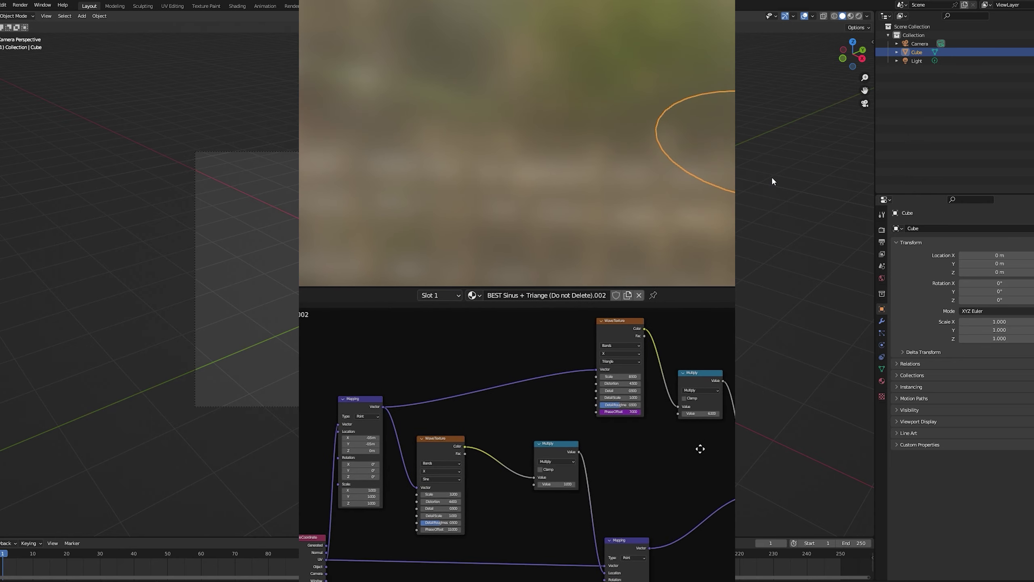
left_click(771, 177)
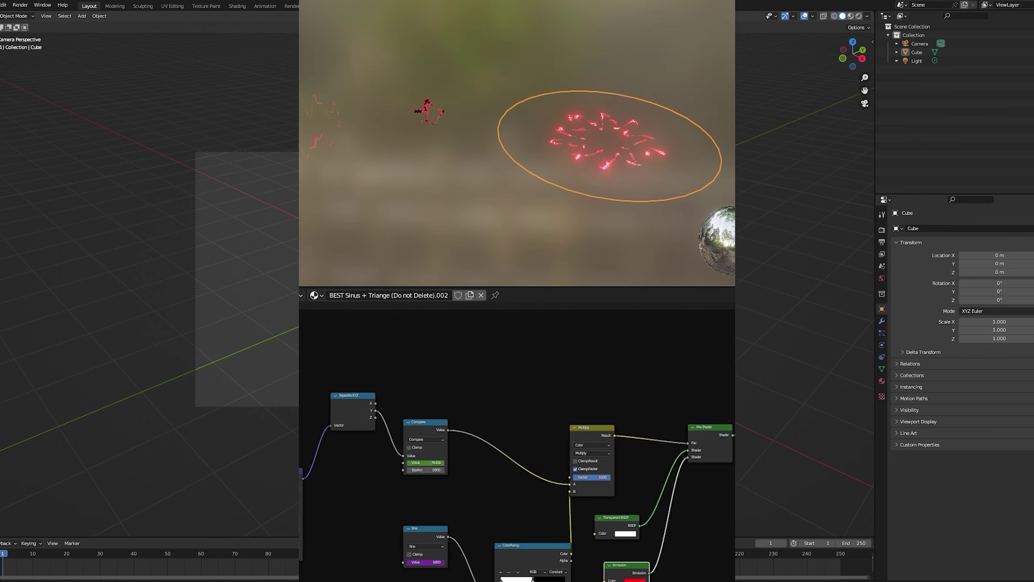
left_click(422, 281)
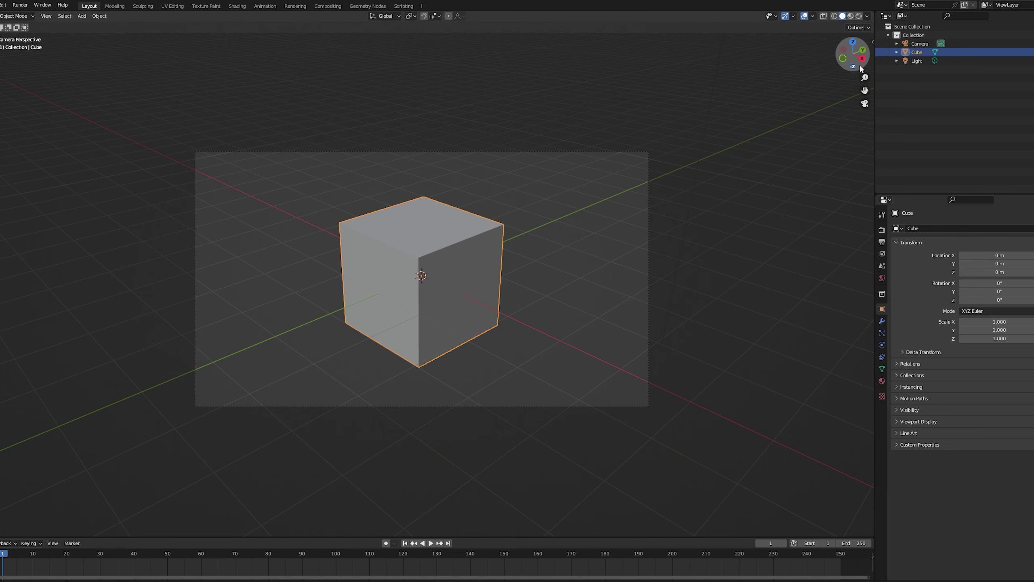
Delete the default cube from the scene
left_click(862, 59)
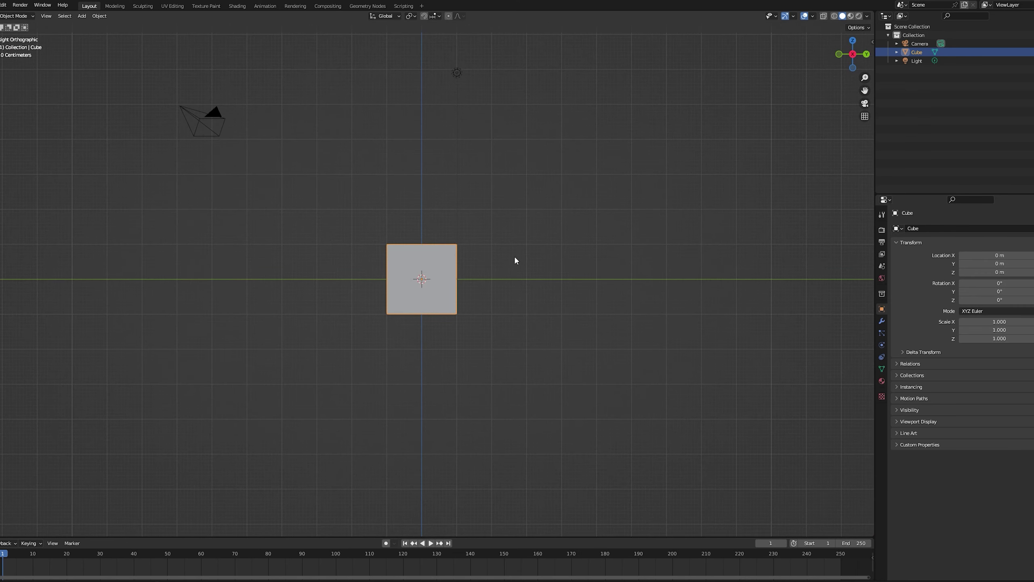
key("x")
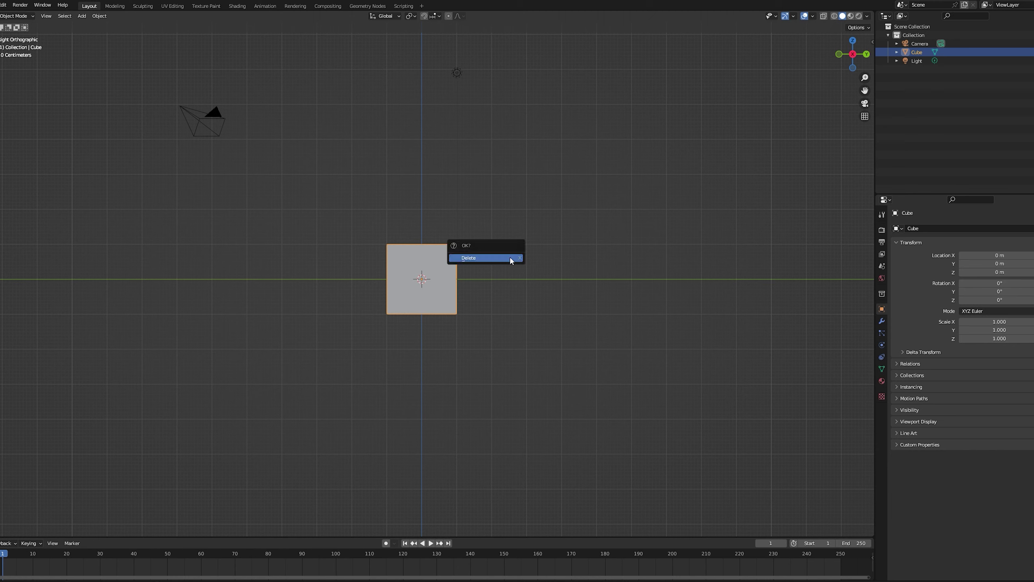
left_click(510, 256)
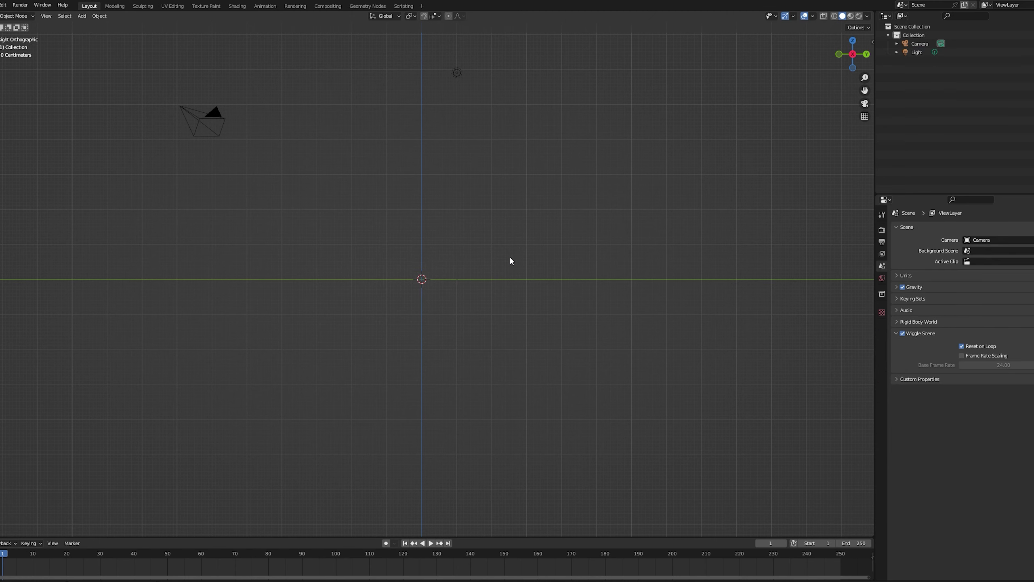
Add a mesh plane and switch to the Shading workspace with the plane seen from the top
key("shift+a")
mouse_move(511, 258)
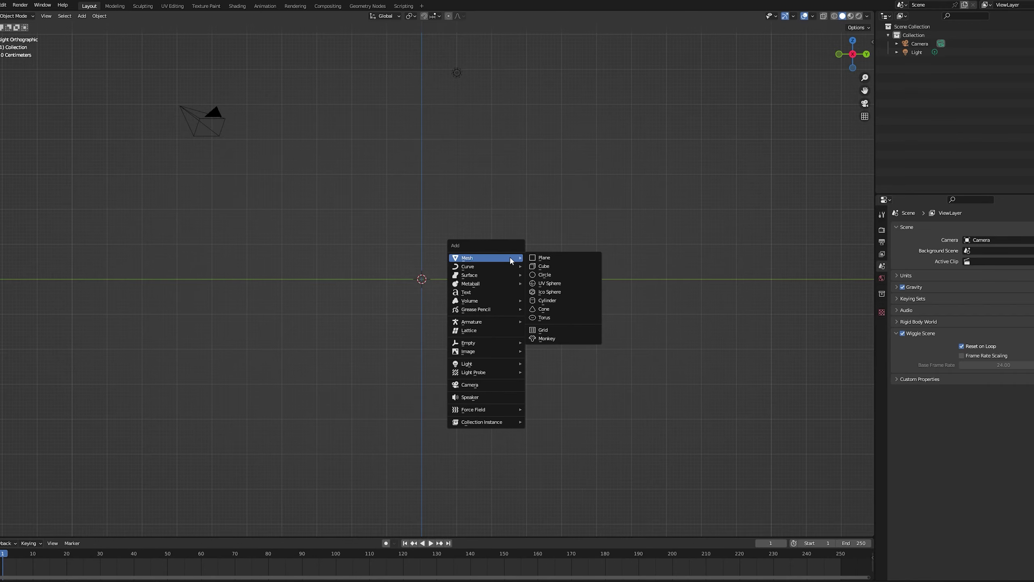
left_click(545, 256)
key("KP_7")
left_click(238, 5)
key("KP_7")
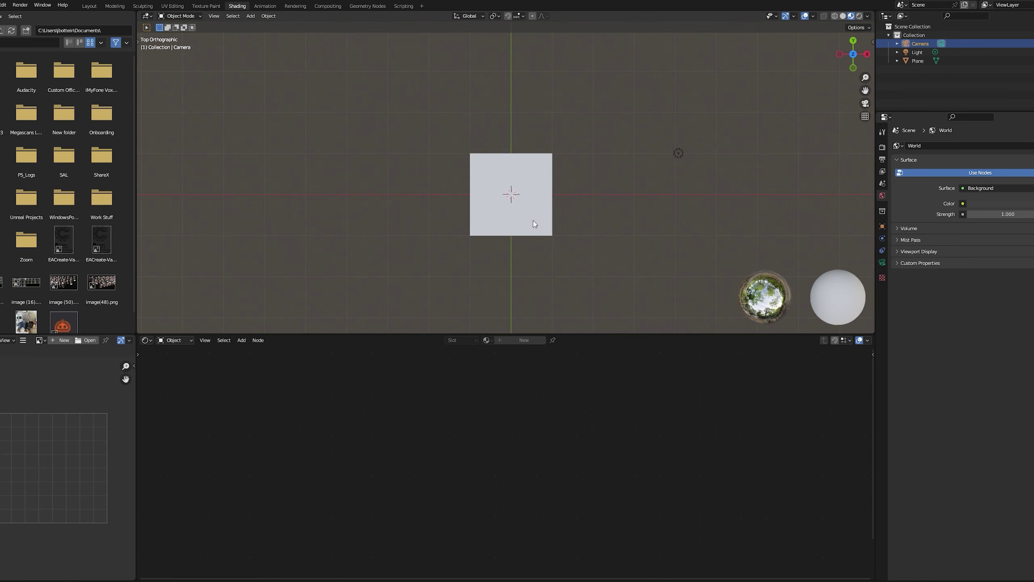
Create a new material on the plane and remove its default shader node, keeping the Material Output
left_click(486, 340)
left_click(462, 386)
key("x")
Add a Mix Shader node in front of the Material Output
key("F3")
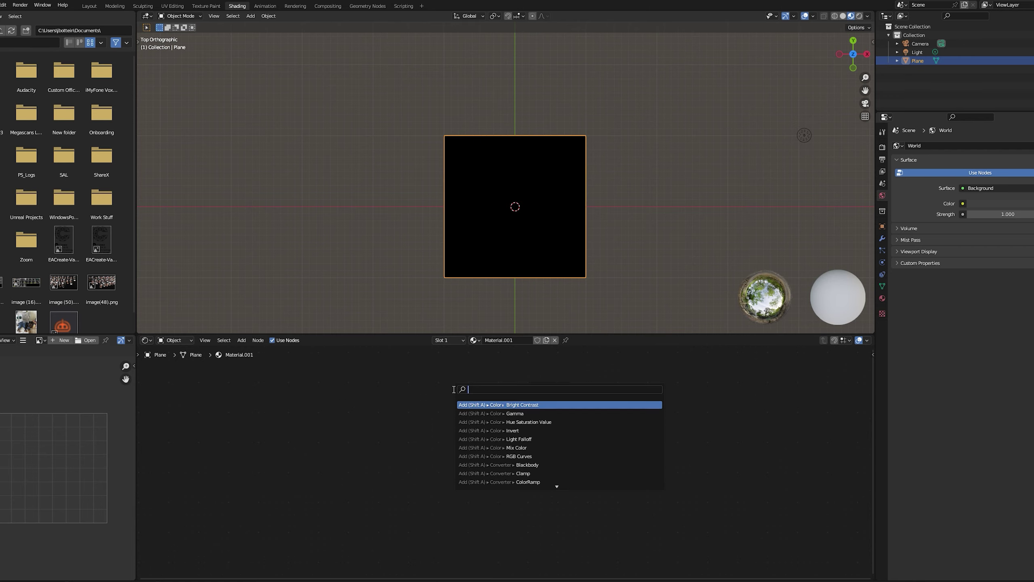
type("mix sh")
key("Return")
left_click(433, 387)
Add an Emission shader node before the Mix Shader
left_click(258, 419)
key("F3")
type("emission")
key("Return")
left_click(280, 406)
left_click(341, 471)
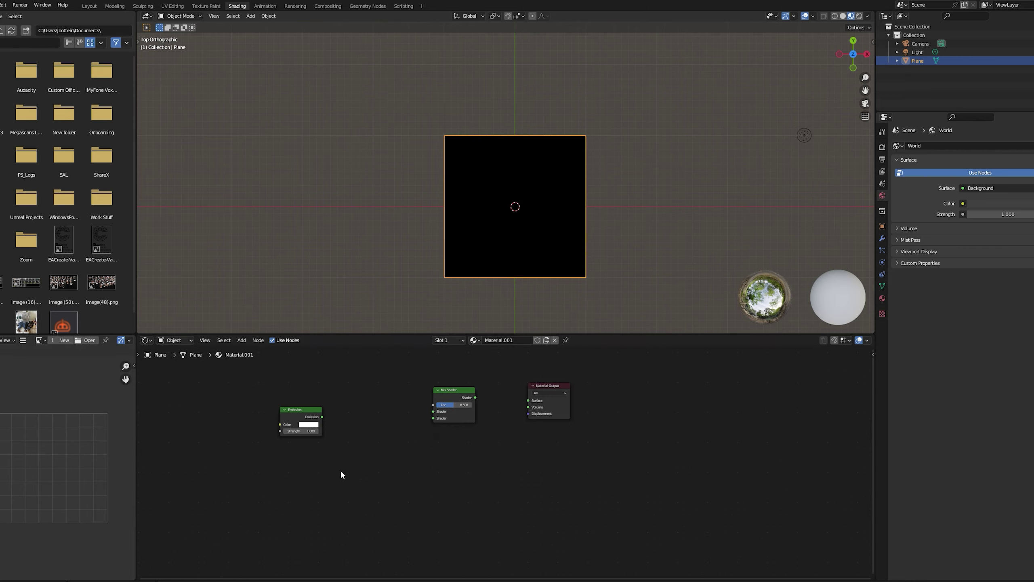
Add a Transparent BSDF node below the Mix Shader
key("F3")
type("tra")
key("Down")
key("Return")
left_click(447, 453)
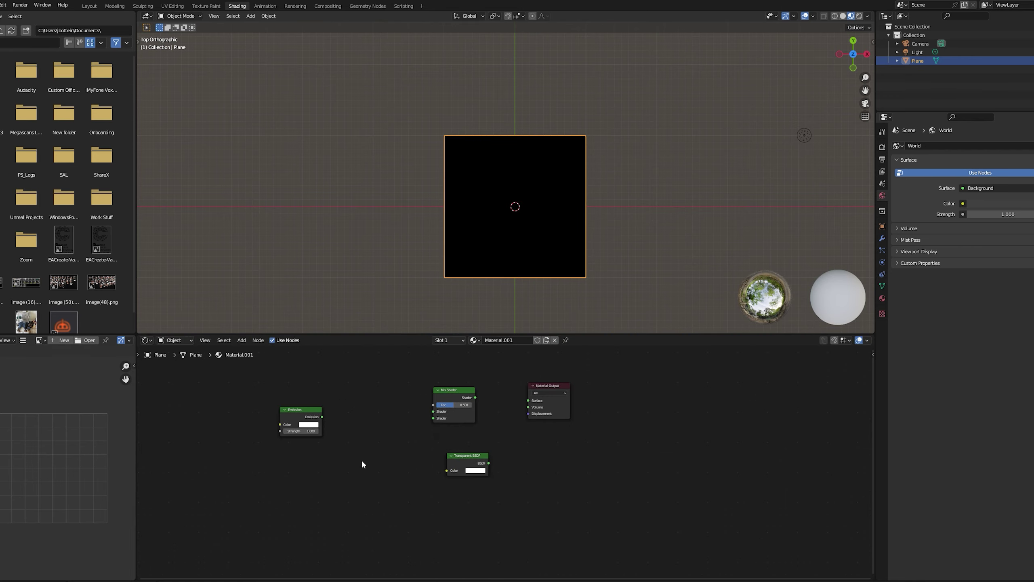
Add an RGB color input node in front of the Emission shader
key("F3")
type("color")
key("BackSpace")
key("BackSpace")
key("BackSpace")
key("BackSpace")
key("BackSpace")
type("rgb")
key("Return")
left_click(240, 389)
Connect the RGB color to the Emission node and feed the Transparent BSDF and Emission into the Mix Shader's two shader inputs
left_click_drag(303, 409, 354, 400)
left_click_drag(281, 399, 330, 414)
left_click_drag(372, 407, 433, 410)
left_click_drag(484, 465, 433, 418)
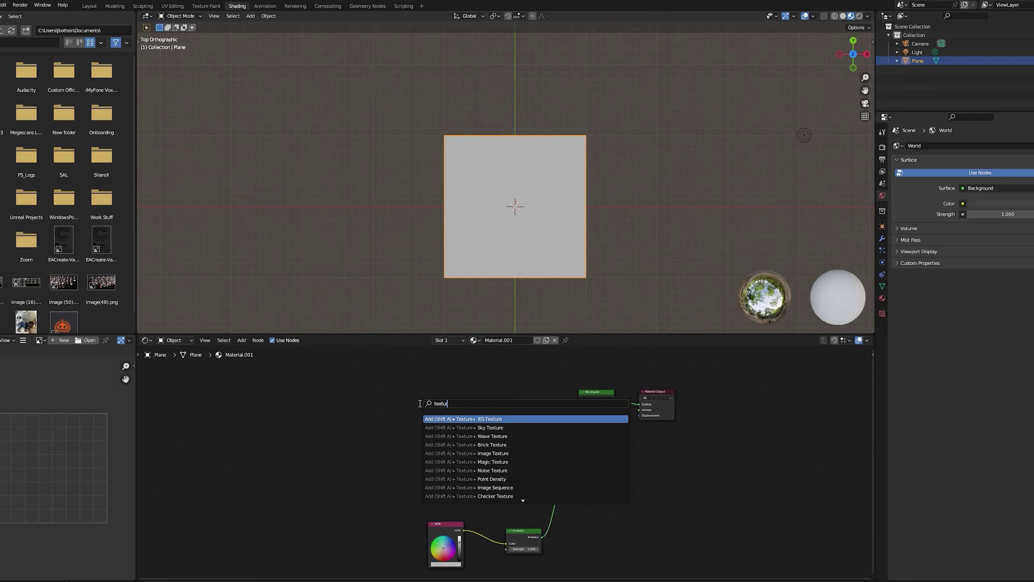
Add a Wave Texture with Mapping and Texture Coordinate nodes, and connect its color to the Mix Shader's factor
key("Down")
key("Down")
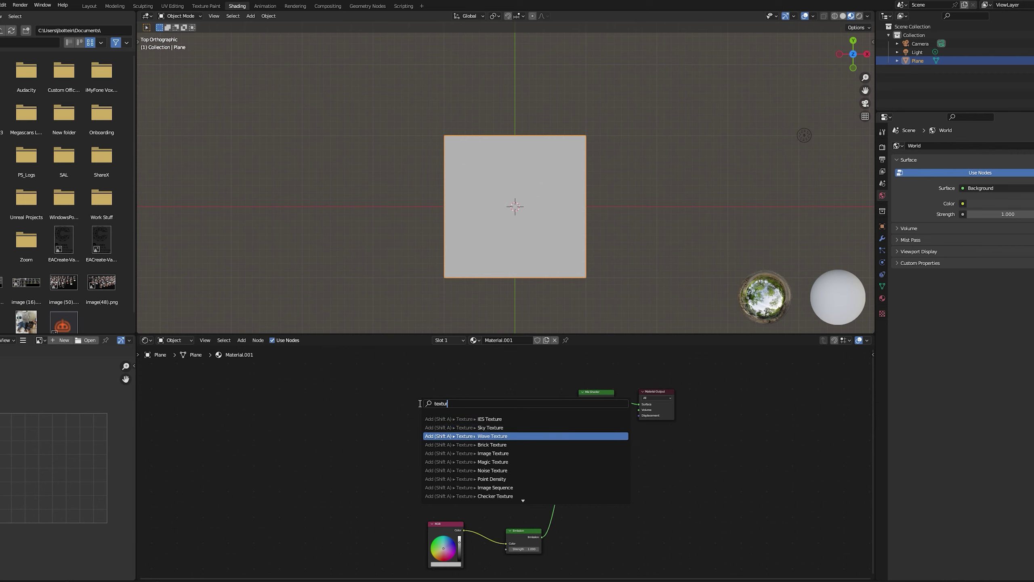
key("Return")
left_click(399, 386)
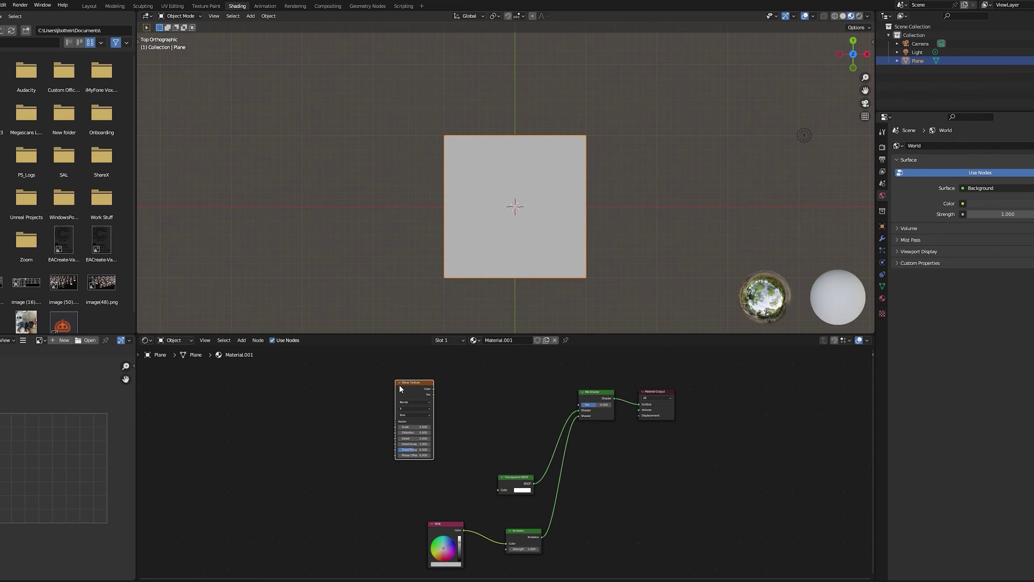
key("ctrl+t")
left_click_drag(433, 389, 459, 391)
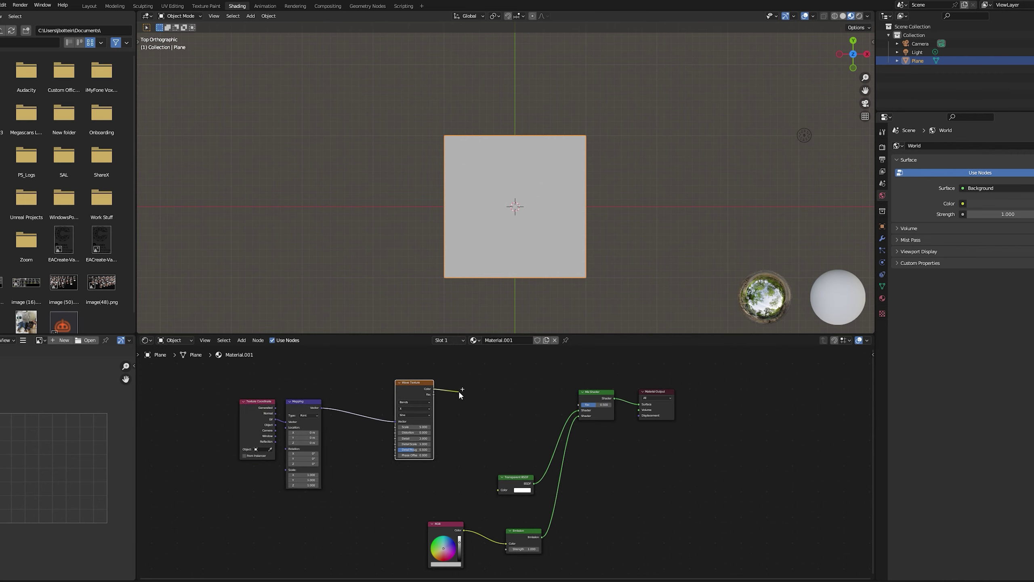
left_click_drag(561, 406, 582, 407)
Set the material's blend mode to Alpha Blend and enable Bloom in the render settings
left_click(883, 298)
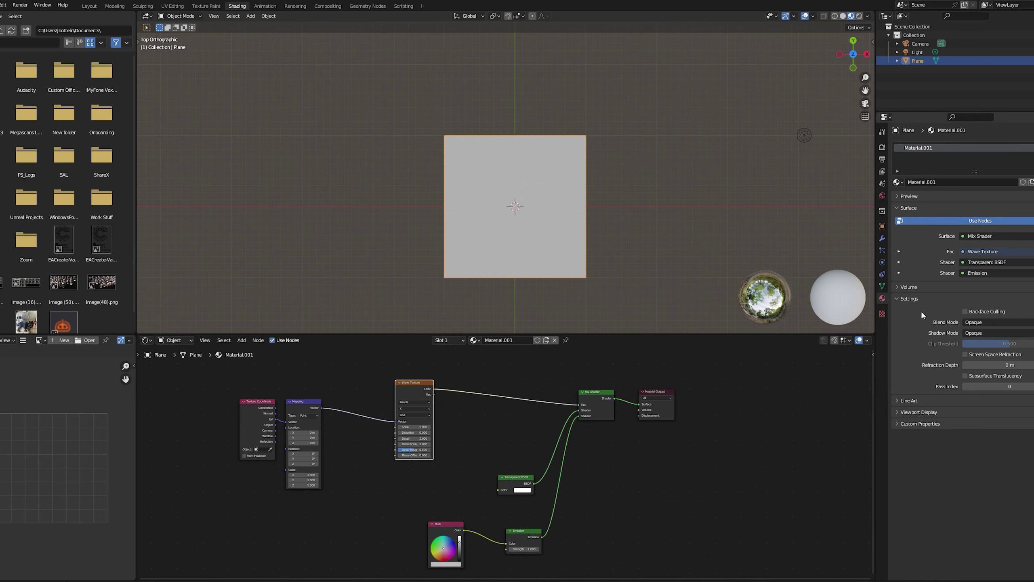
left_click(997, 322)
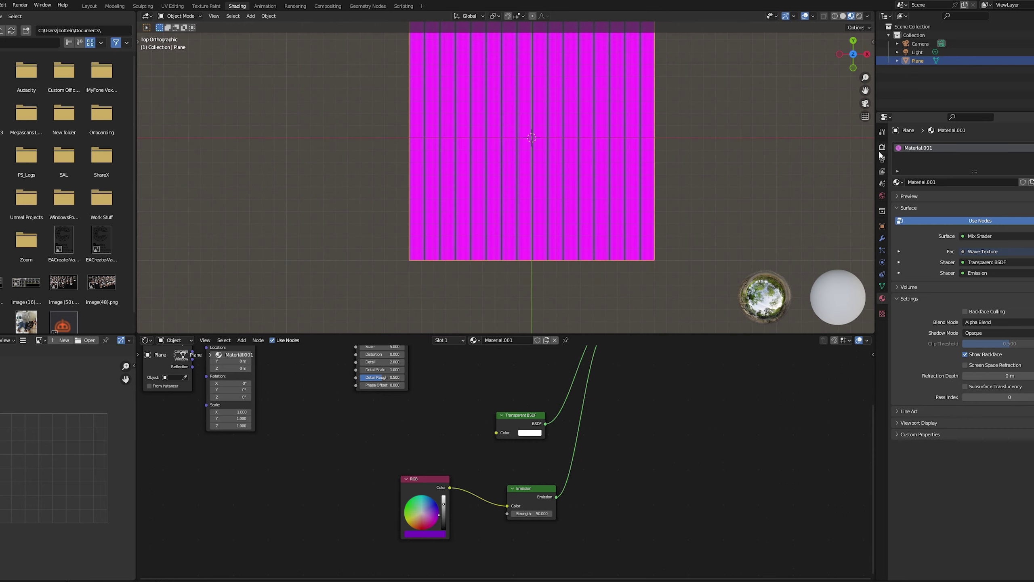
left_click(882, 148)
left_click(904, 217)
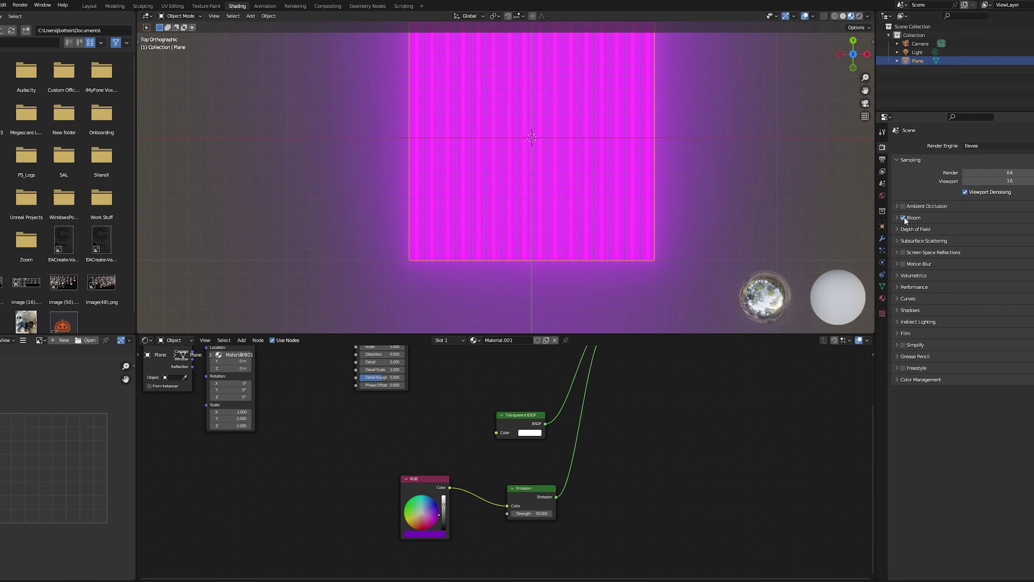
Set the Emission strength to 5 and change the RGB node's color to red
key("BackSpace")
left_click_drag(532, 514, 548, 514)
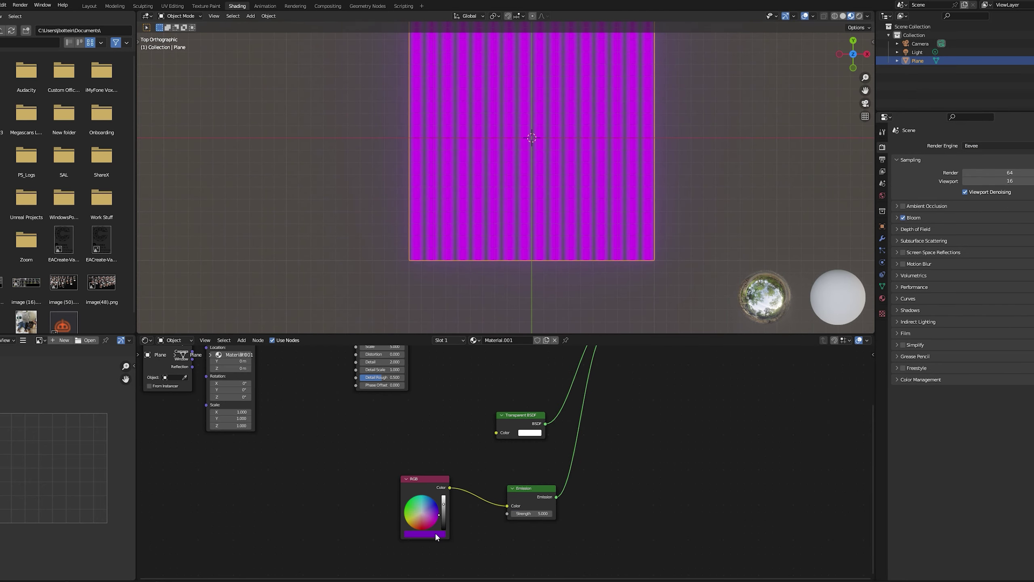
left_click_drag(433, 525, 427, 527)
Set the Wave Texture's scale to 2.2 and duplicate it as a Triangle wave driven by the same Mapping node
scroll(478, 463, "up", 2)
middle_click_drag(401, 363, 475, 473)
scroll(478, 463, "up", 3)
scroll(478, 463, "down", 5)
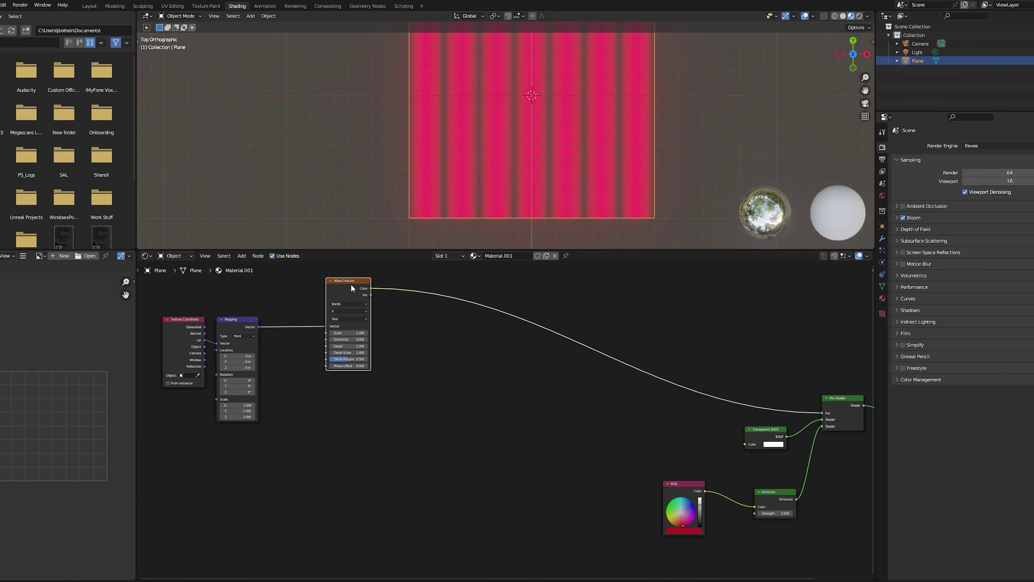
key("shift+d")
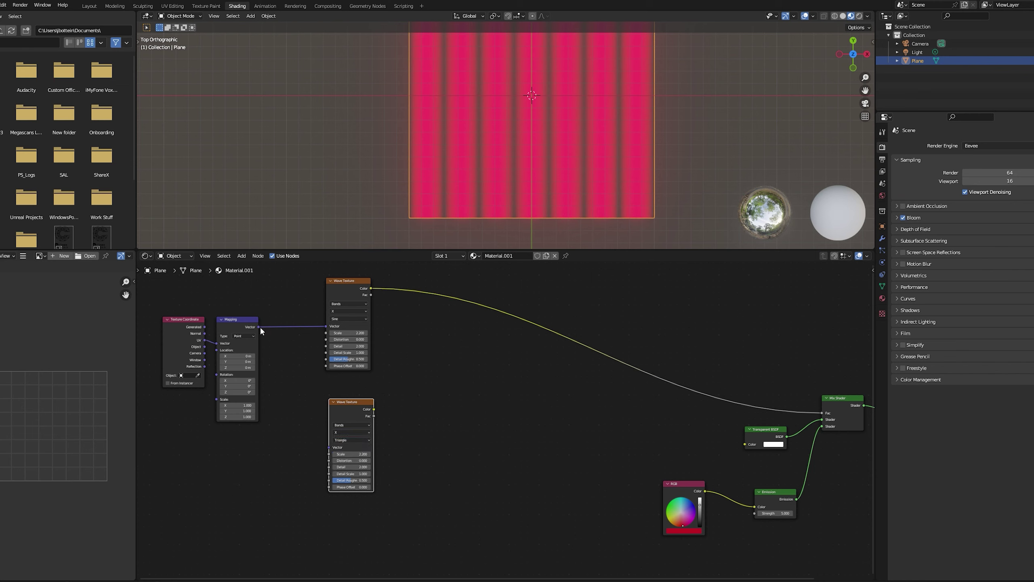
left_click_drag(259, 327, 329, 448)
Duplicate the Mapping node, place the copy between the Wave Textures and the Mix Shader, and move the Texture Coordinate node lower
key("shift+d")
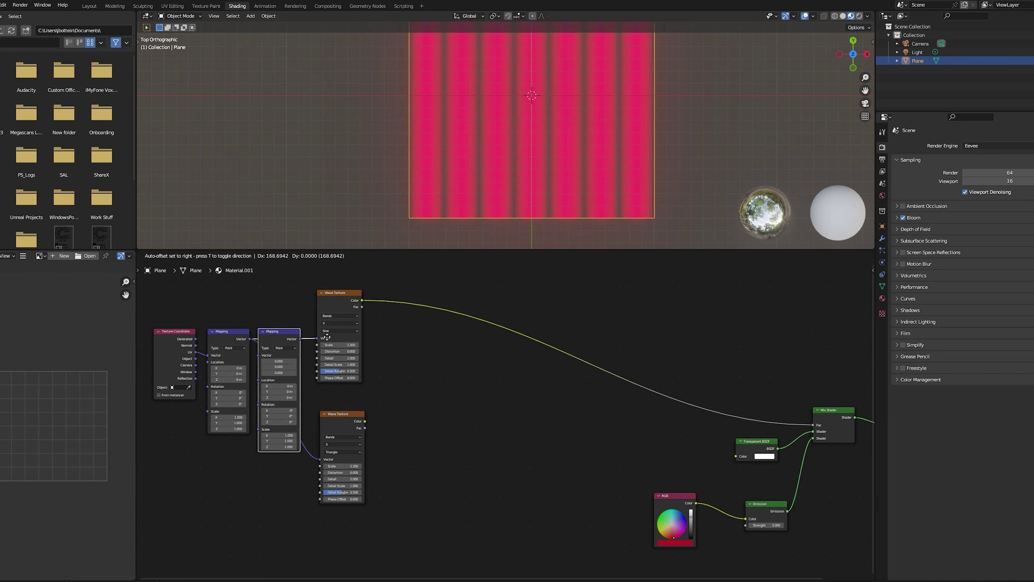
left_click(532, 352)
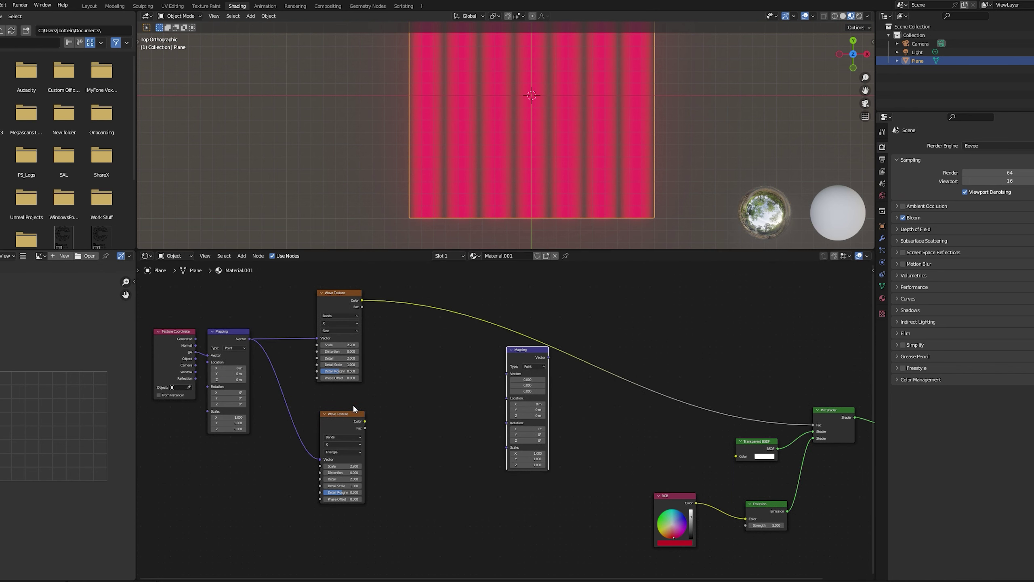
left_click_drag(174, 363, 187, 517)
left_click_drag(585, 365, 584, 373)
left_click(584, 406)
Connect the Sine wave's color to the second Mapping node's location and the UV coordinates to its vector input
left_click_drag(414, 300, 560, 408)
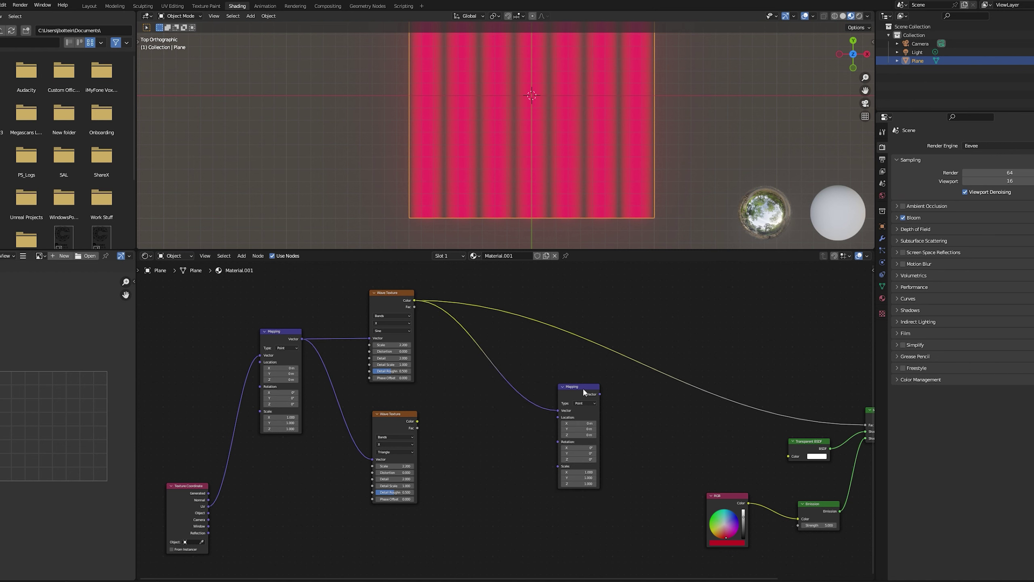
left_click(583, 388, "ctrl+shift")
middle_click_drag(570, 388, 496, 357)
scroll(496, 358, "down", 1)
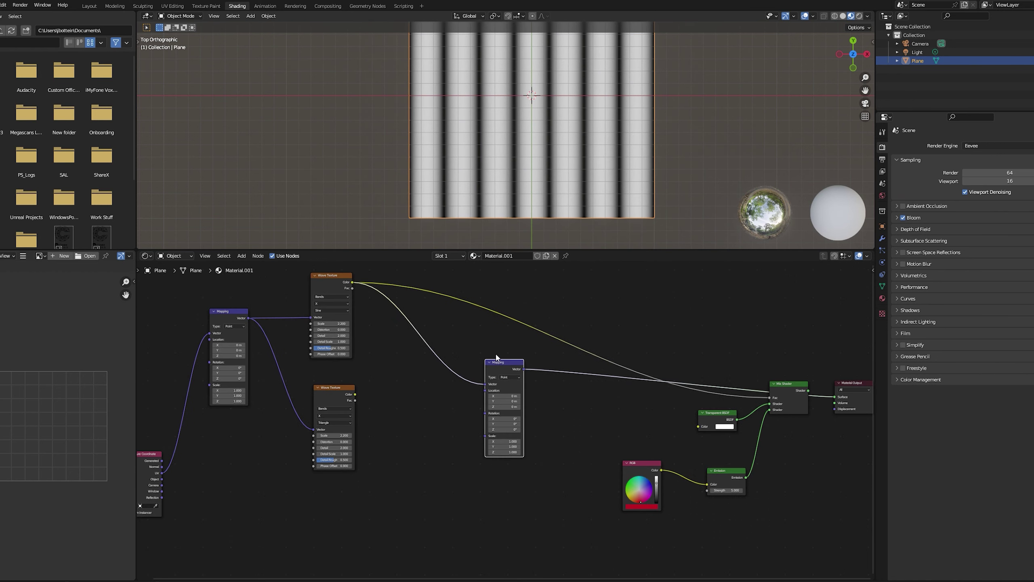
left_click_drag(488, 386, 488, 393)
left_click_drag(161, 473, 484, 389)
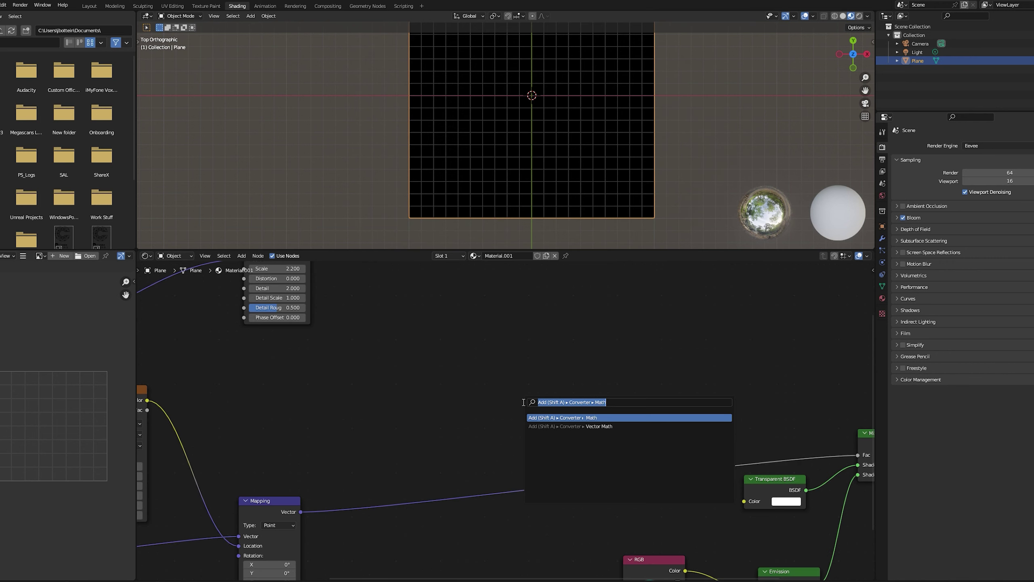
Add a Math node set to Compare and insert it between the second Mapping node and the Mix Shader's factor
type("math")
key("Return")
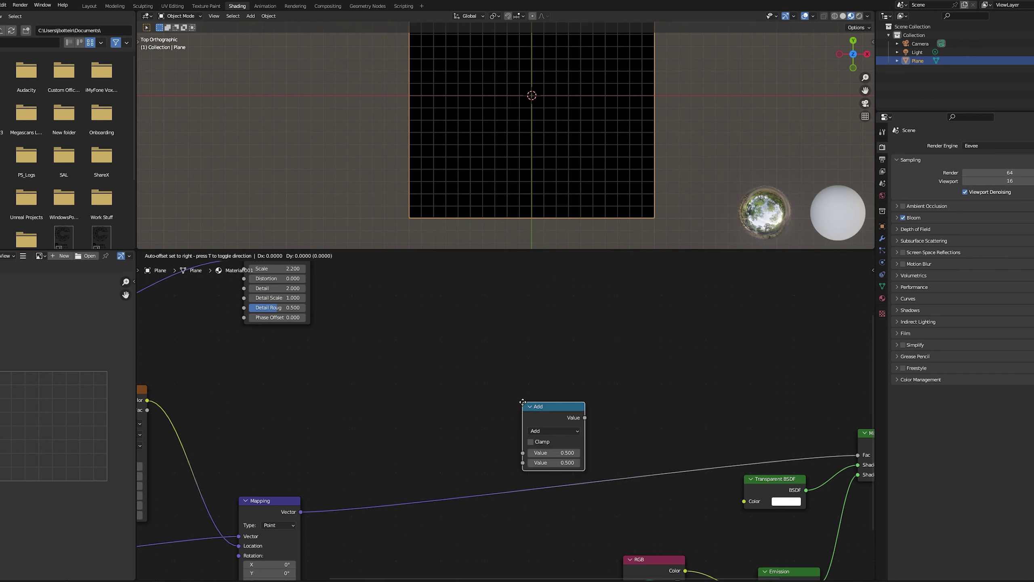
left_click(512, 405)
left_click(534, 434)
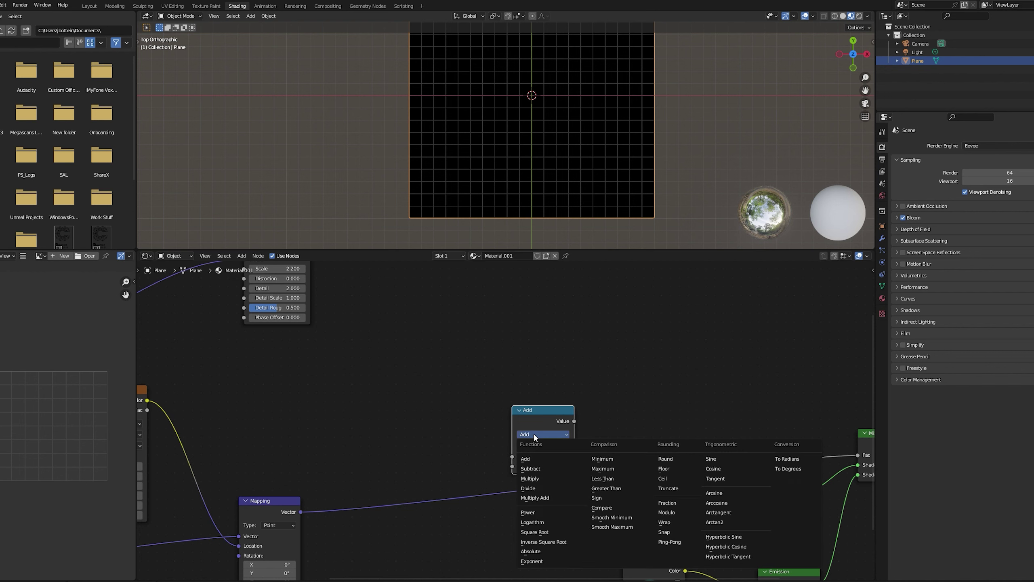
left_click(602, 508)
scroll(586, 428, "down", 3)
middle_click_drag(582, 424, 522, 409)
left_click_drag(488, 397, 514, 363)
middle_click_drag(514, 364, 504, 388)
scroll(504, 389, "down", 1)
left_click_drag(504, 394, 502, 439)
scroll(513, 448, "up", 1)
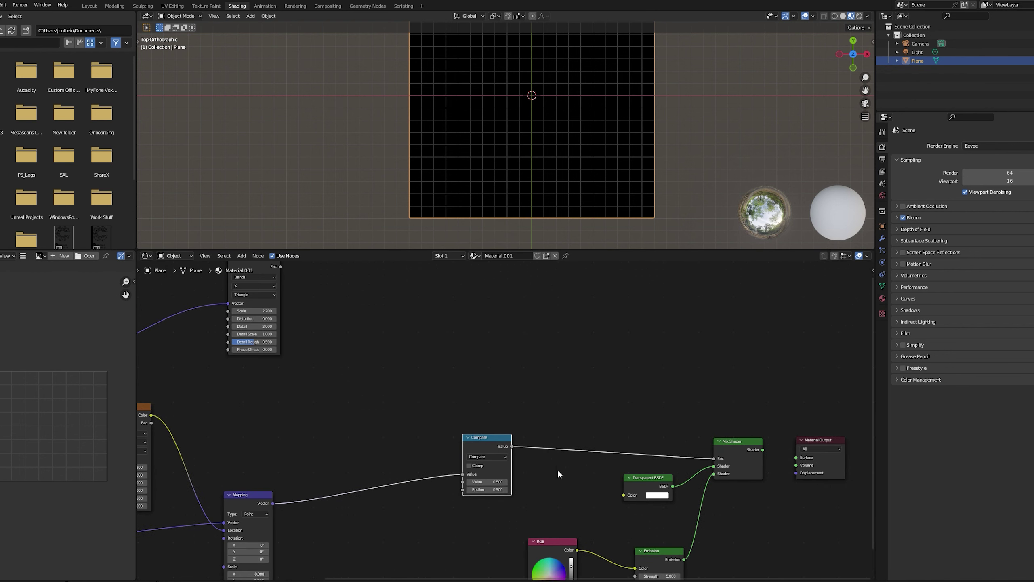
Display the Mix Shader on the plane again and set the Compare node's value to 0.7 and epsilon to 0.3
left_click(718, 465, "ctrl+shift")
left_click_drag(495, 482, 468, 489)
middle_click_drag(245, 469, 487, 427)
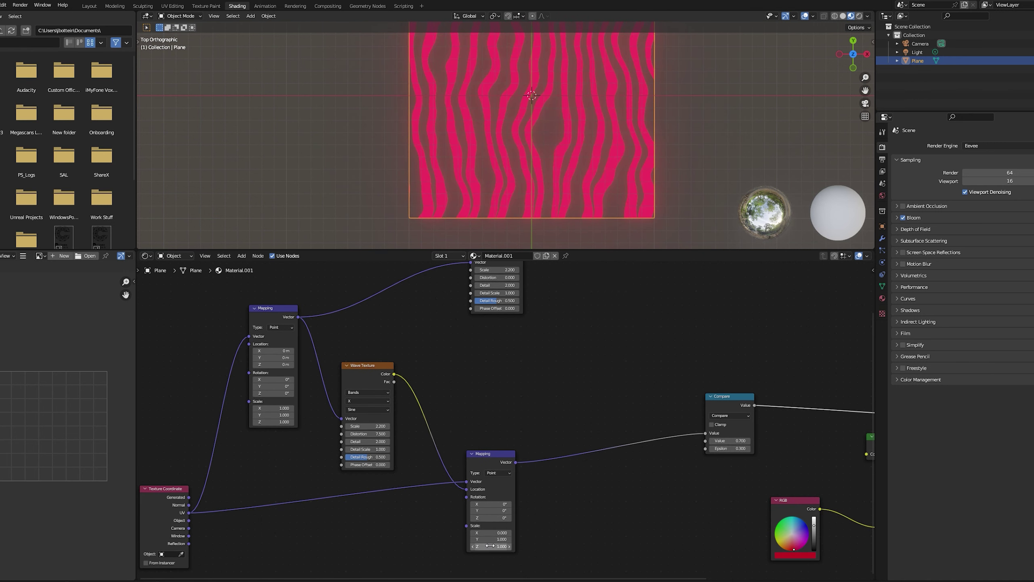
Set the second Mapping node's scale to X 1 and Y 9.7, and the Compare node's value to 2.2 and epsilon to 0.2
left_click_drag(490, 532, 635, 532)
scroll(505, 135, "down", 4)
mouse_move(490, 532)
left_mouse_down()
mouse_move(534, 533)
mouse_move(466, 532)
mouse_move(514, 539)
mouse_move(492, 532)
mouse_move(506, 539)
left_mouse_up()
key("Return")
mouse_move(729, 440)
left_mouse_down()
mouse_move(749, 440)
mouse_move(725, 448)
left_mouse_up()
middle_click_drag(562, 496, 546, 499)
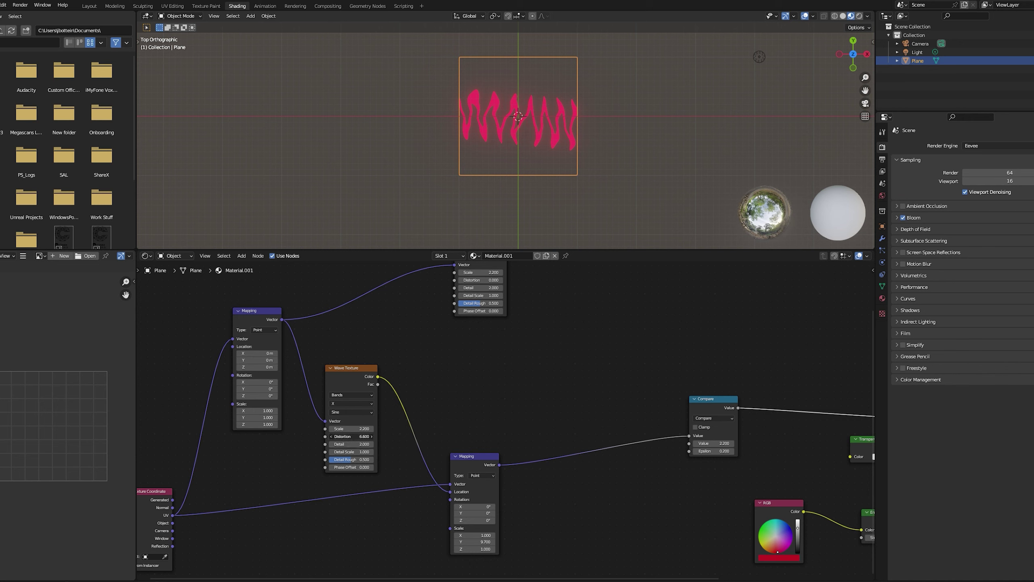
Set the Sine Wave Texture's distortion to 0.3 and its scale to 1.8
left_click_drag(352, 436, 354, 436)
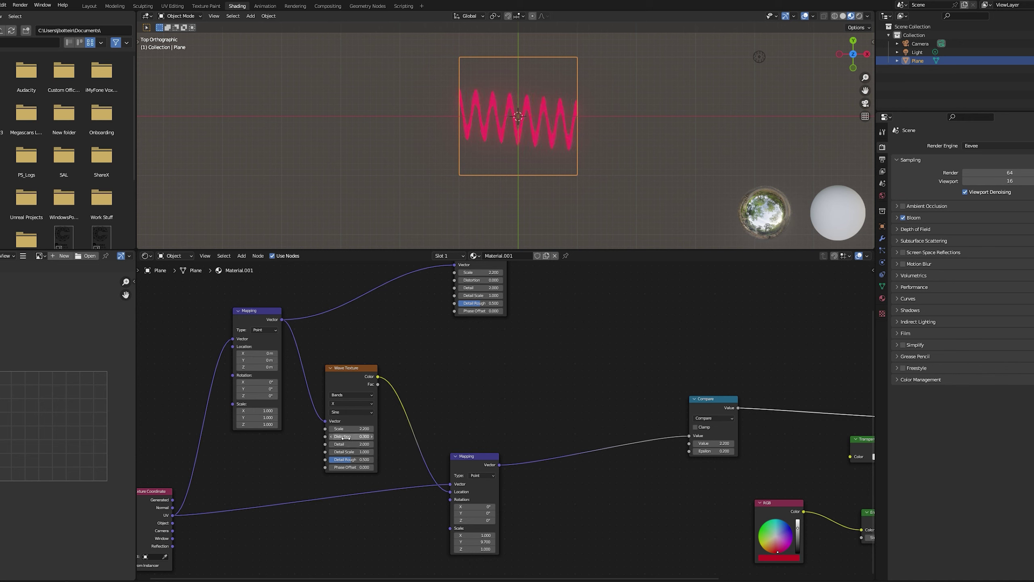
middle_click_drag(472, 400, 478, 385)
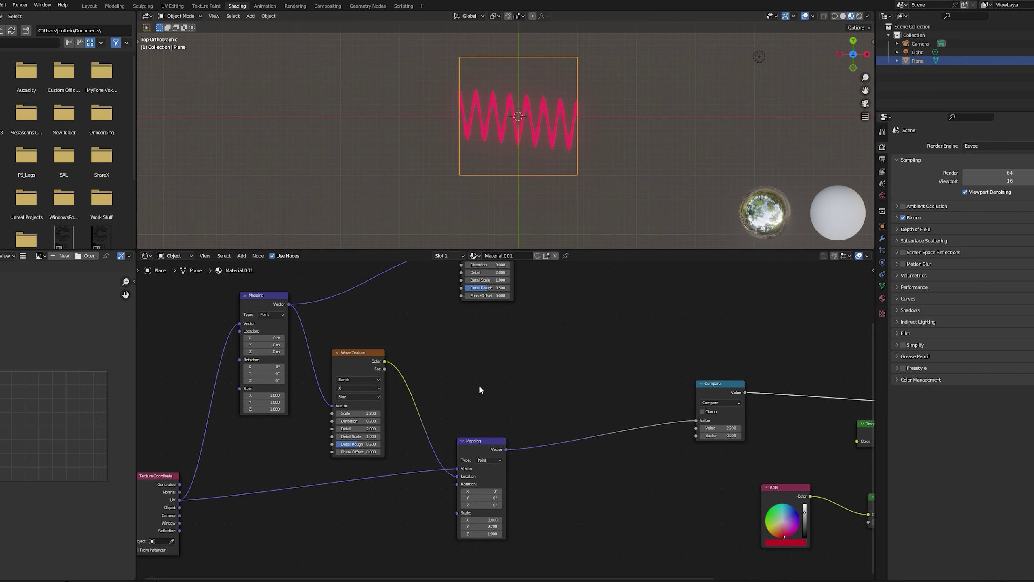
middle_click_drag(435, 438, 478, 455)
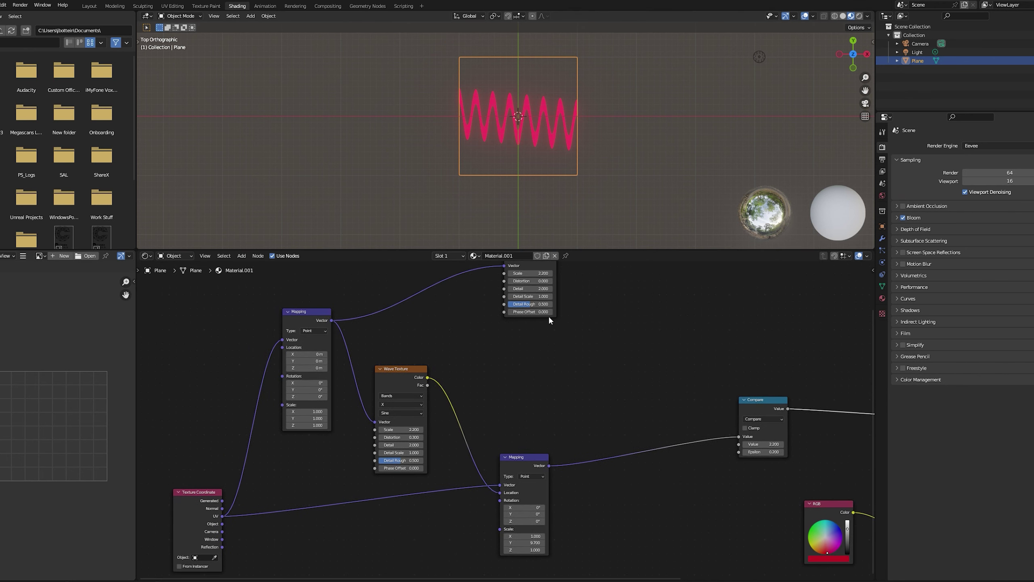
scroll(507, 420, "up", 1)
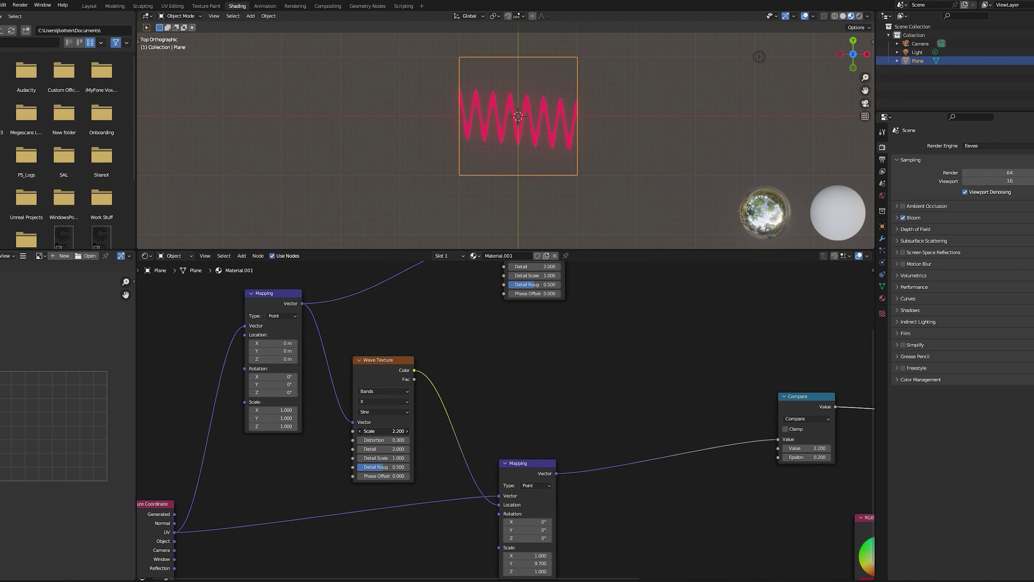
mouse_move(383, 431)
left_mouse_down()
mouse_move(338, 431)
mouse_move(379, 431)
left_mouse_up()
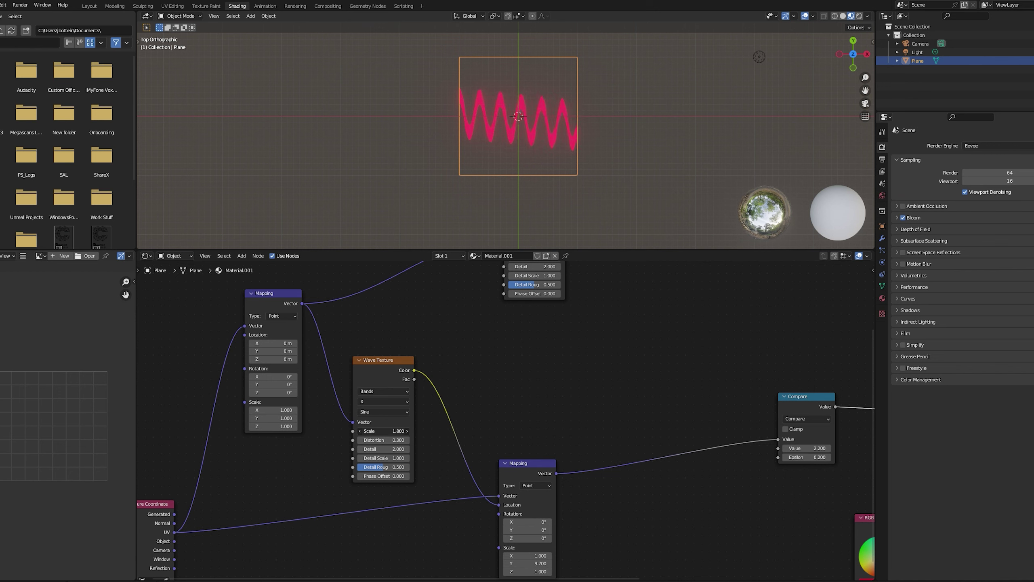
Duplicate the second Mapping node, insert the copy before Compare, and connect the triangle Wave Texture's color to its location
middle_click_drag(500, 353, 453, 397)
scroll(549, 362, "down", 3)
scroll(453, 397, "down", 2)
left_click(414, 492)
key("shift+d")
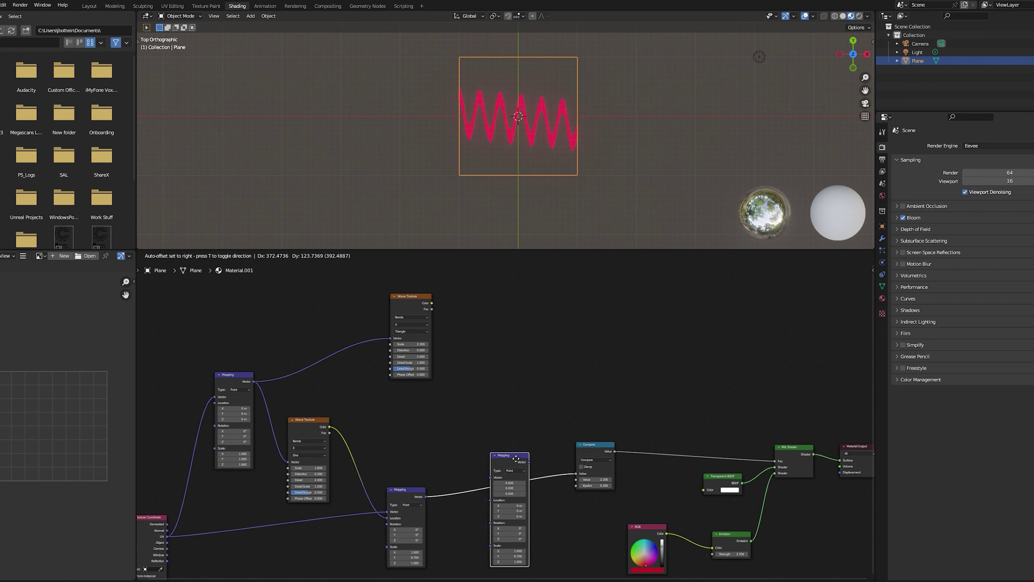
left_click(523, 464)
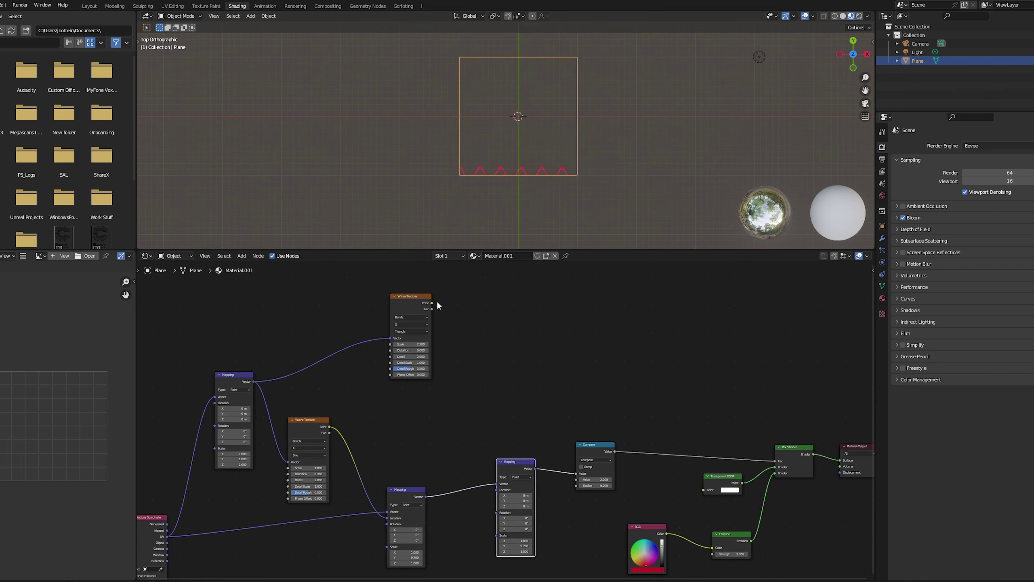
left_click_drag(431, 303, 496, 490)
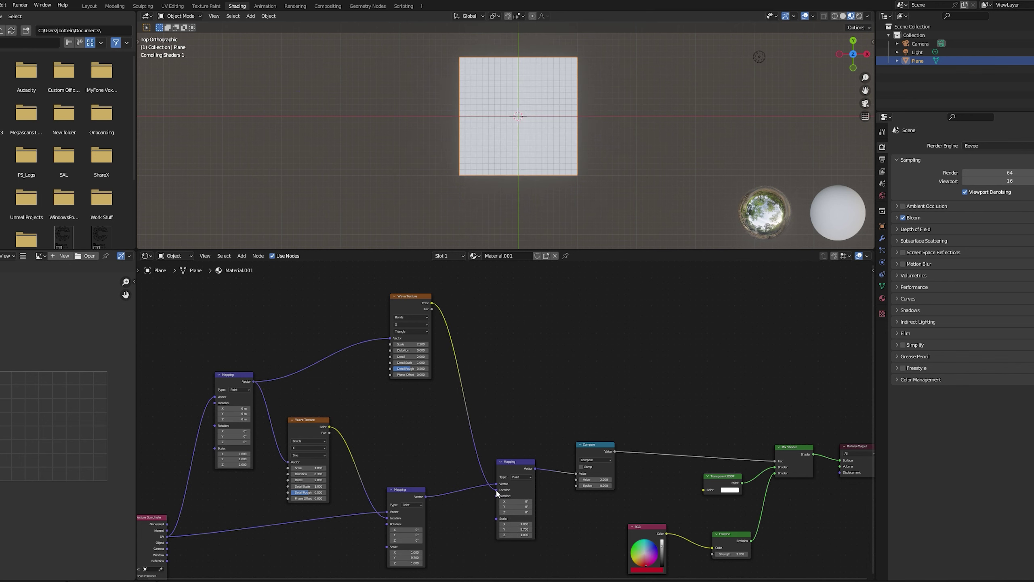
Set the Compare node's value to 17.4 so the combined wave sits near the middle of the plane
middle_click_drag(744, 508, 572, 475)
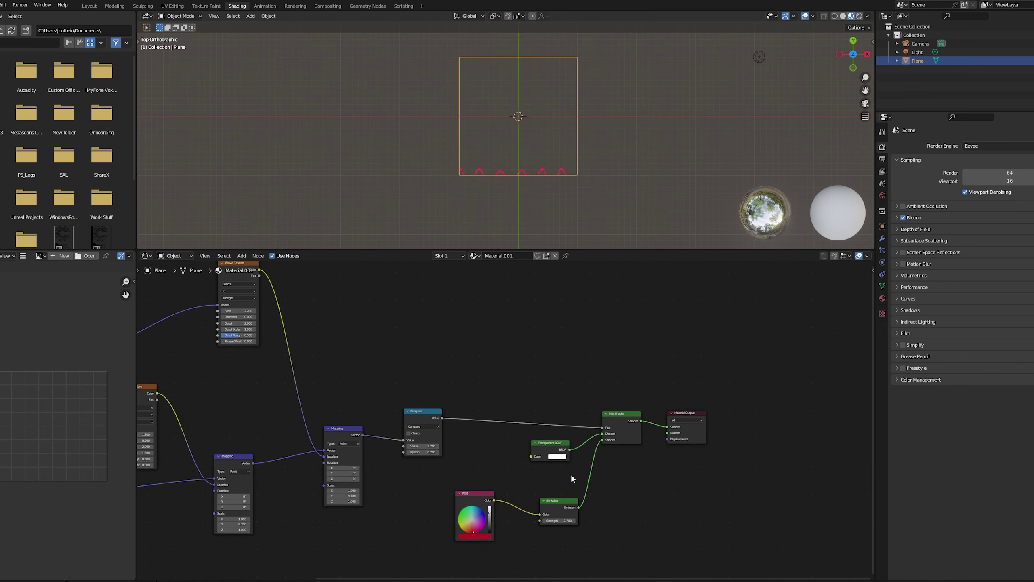
middle_click_drag(554, 511, 623, 504)
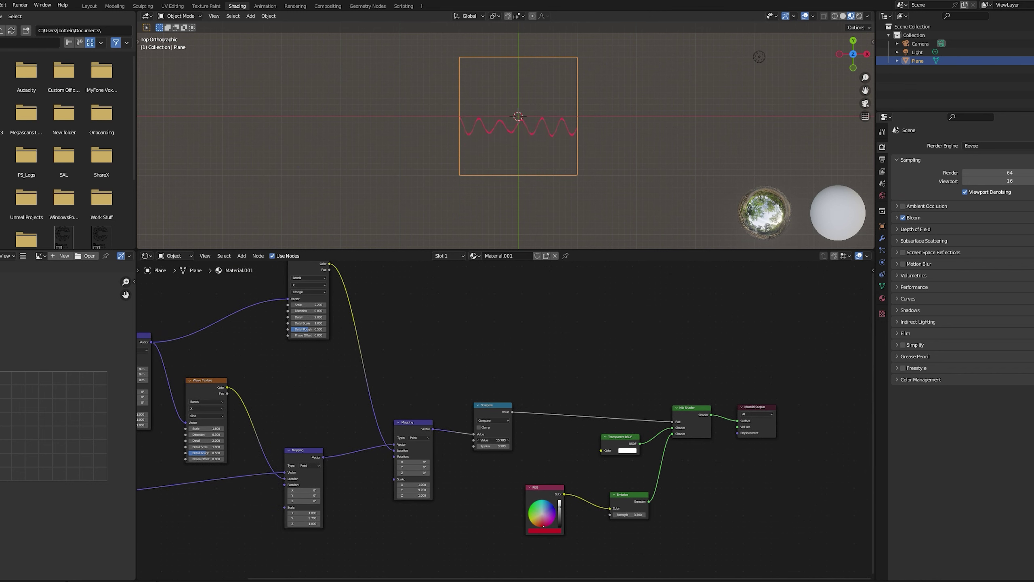
middle_click_drag(483, 483, 598, 472)
scroll(447, 474, "up", 3)
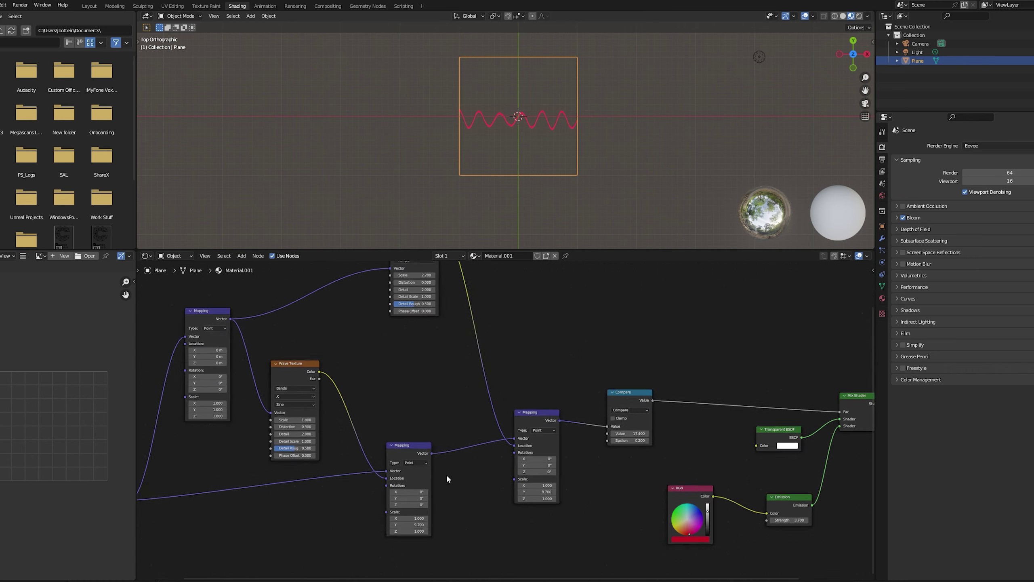
Set the triangle Wave Texture's scale to 9.9 and the third Mapping node's Y scale to 10
middle_click_drag(449, 479, 523, 558)
scroll(523, 342, "up", 1)
left_click_drag(522, 342, 546, 341)
scroll(520, 160, "up", 5)
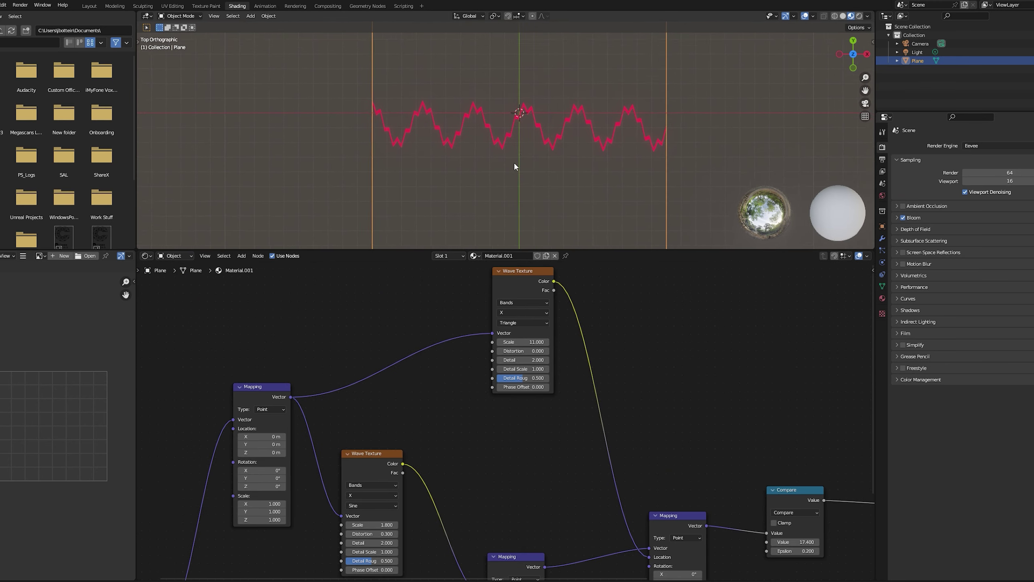
left_click_drag(526, 343, 537, 343)
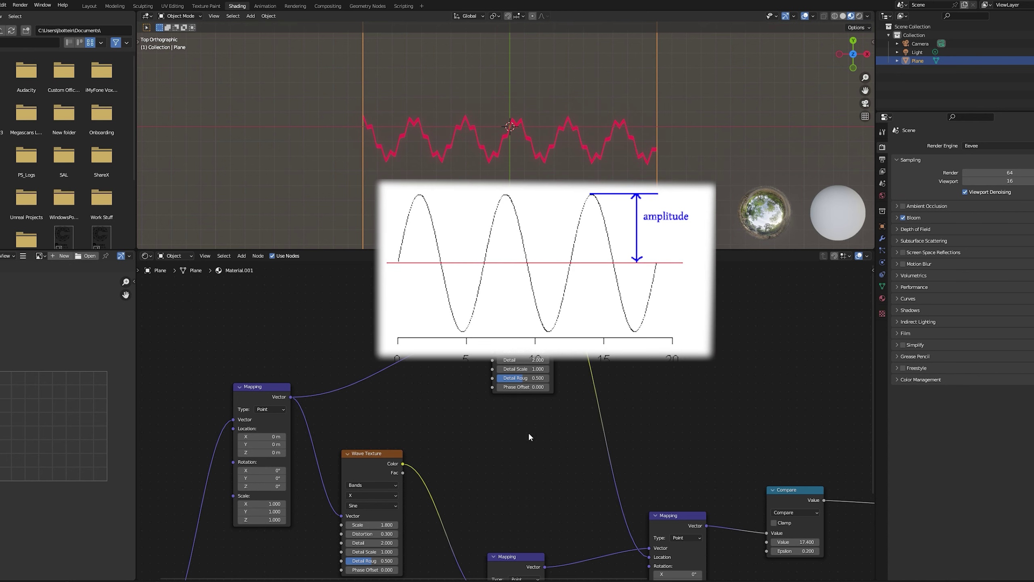
Insert a Math node set to Multiply with value 2.7 between the triangle Wave Texture and the third Mapping node's location
scroll(529, 434, "down", 1)
middle_click_drag(586, 421, 563, 402)
scroll(564, 403, "down", 2)
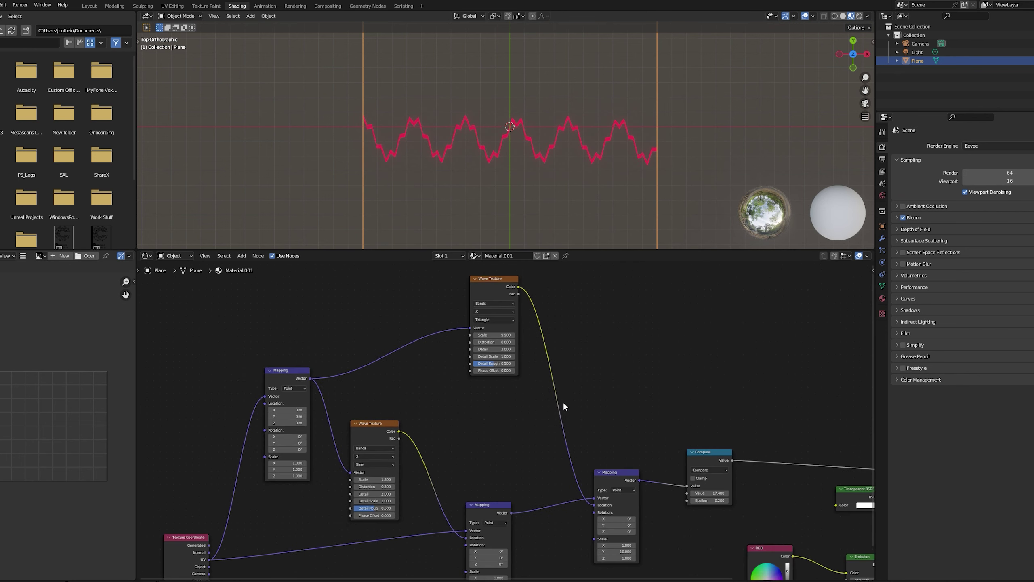
key("shift+a")
left_click(600, 385)
type("ma")
left_click(622, 399)
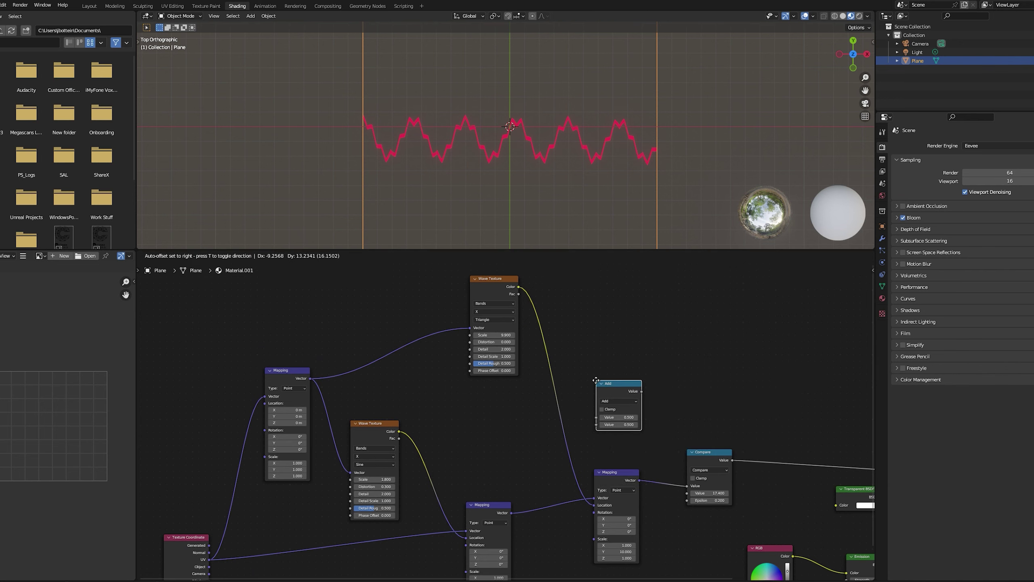
left_click(619, 400)
left_click(618, 400)
left_click(619, 447)
left_click_drag(617, 383, 569, 397)
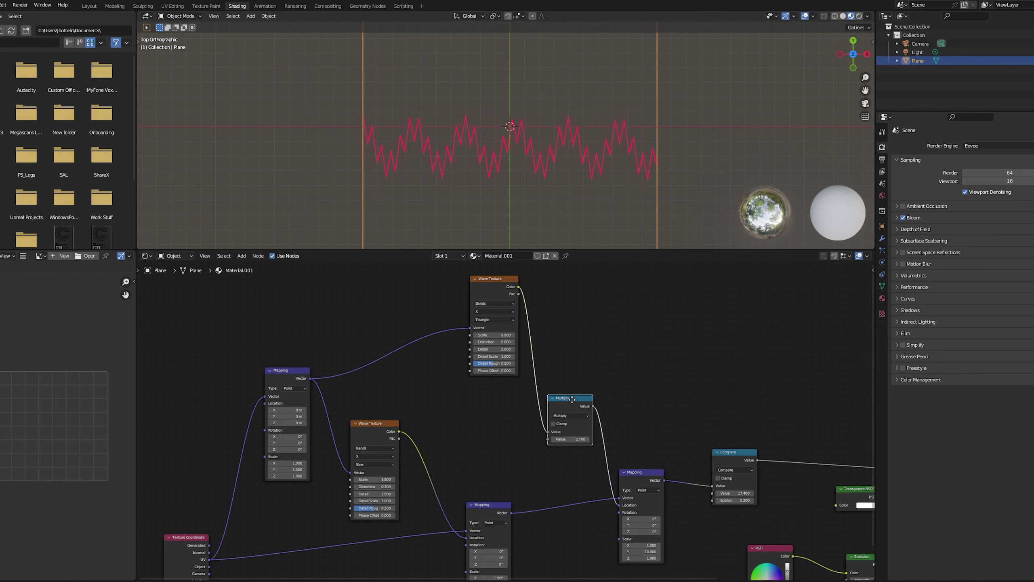
Duplicate the Multiply node, insert the copy after the sine Wave Texture, and set its value to 1.5
key("shift+d")
left_click(446, 457)
middle_click_drag(490, 482, 520, 458)
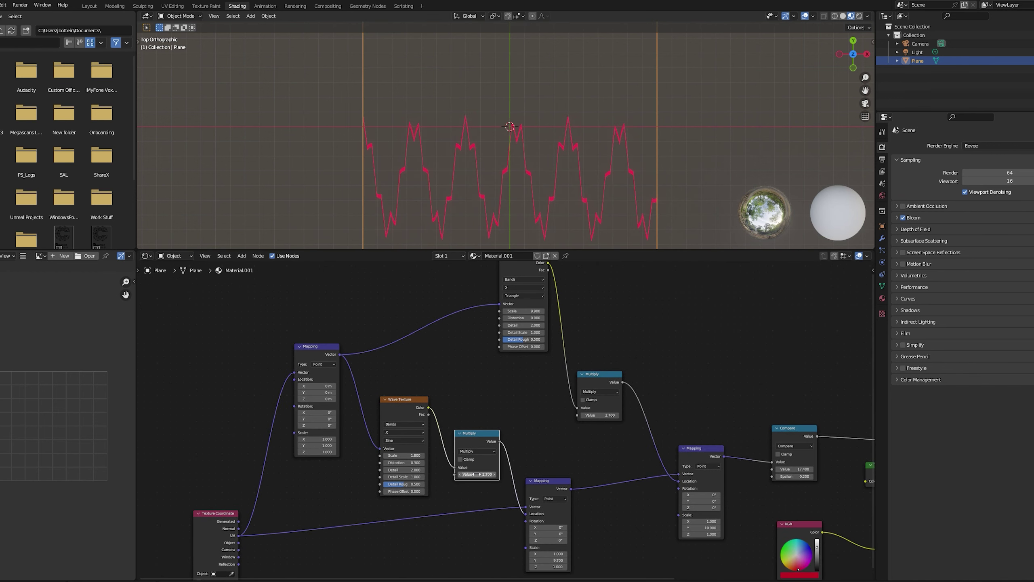
mouse_move(477, 474)
left_mouse_down()
mouse_move(460, 474)
mouse_move(488, 474)
left_mouse_up()
Set the Compare node's value to 21 and its epsilon to 1
middle_click_drag(710, 435, 582, 434)
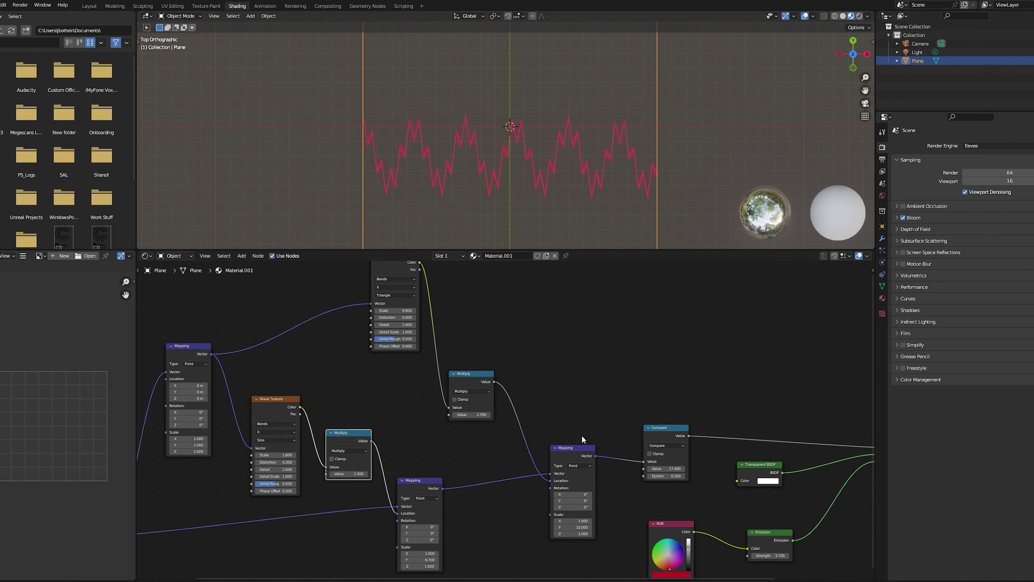
scroll(583, 437, "down", 2)
middle_click_drag(693, 457, 559, 394)
scroll(560, 394, "up", 1)
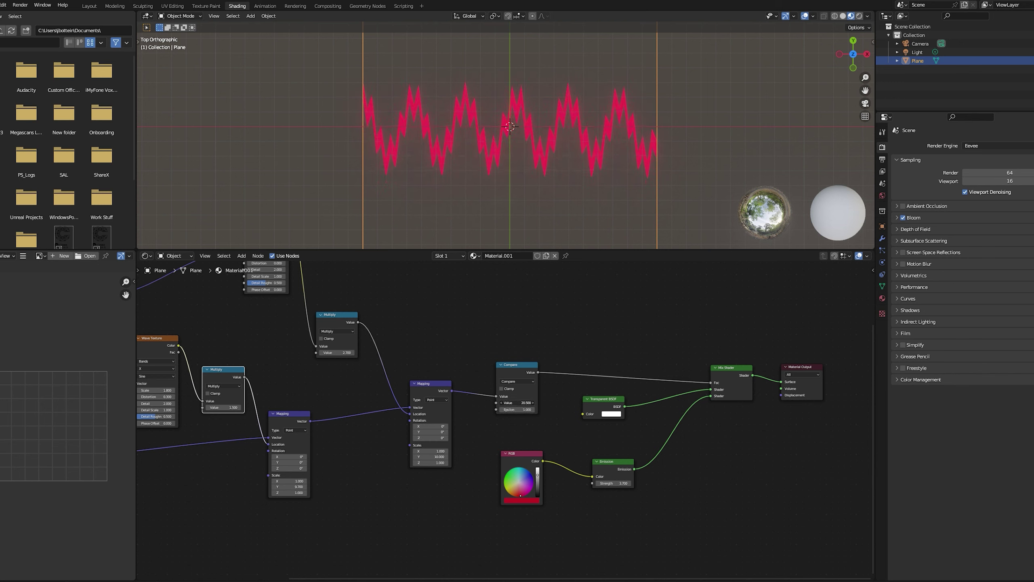
Set the sine Wave Texture's distortion to -2.6 and its scale to 1.7
middle_click_drag(398, 410, 669, 438)
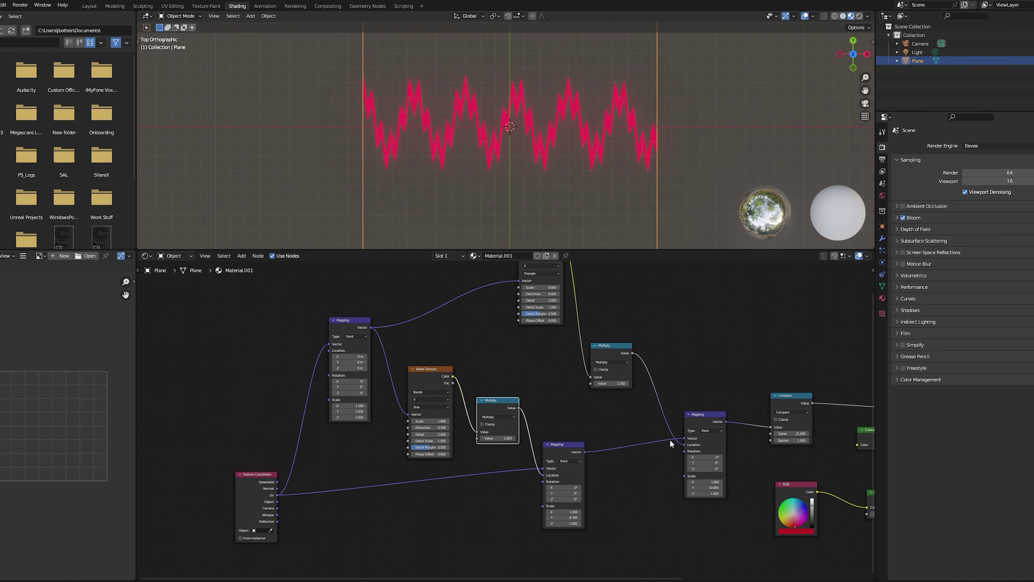
middle_click_drag(431, 424, 448, 424)
scroll(447, 430, "up", 3)
scroll(447, 430, "up", 1)
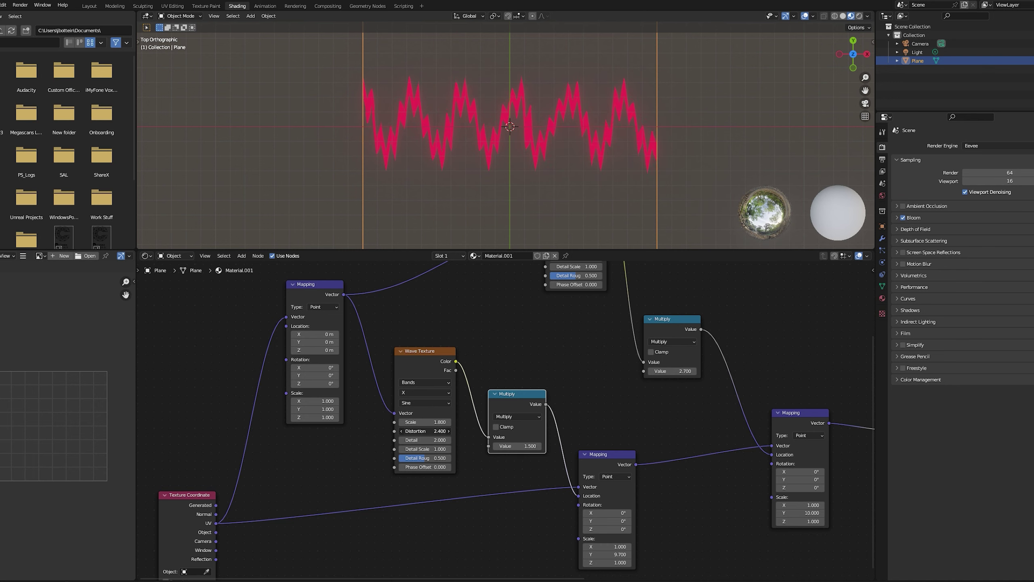
mouse_move(425, 430)
left_mouse_down()
mouse_move(452, 430)
mouse_move(410, 422)
mouse_move(421, 421)
left_mouse_up()
Set the Compare node's epsilon to 0.5 and the triangle Wave Texture's scale to 7.3
middle_click_drag(520, 381, 102, 351)
scroll(728, 470, "down", 1)
left_click_drag(518, 423, 523, 423)
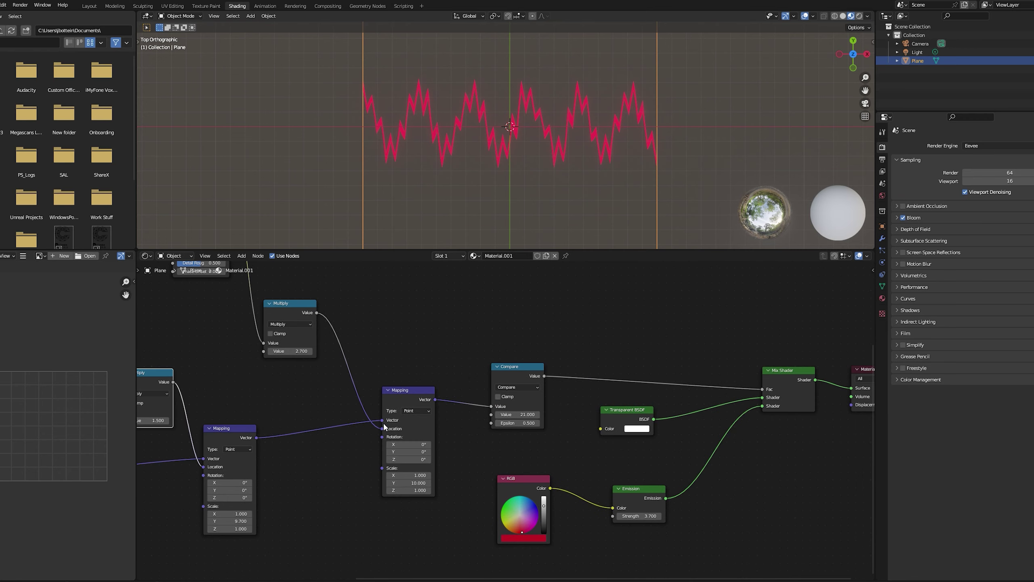
middle_click_drag(218, 328, 538, 435)
left_click_drag(520, 335, 522, 336)
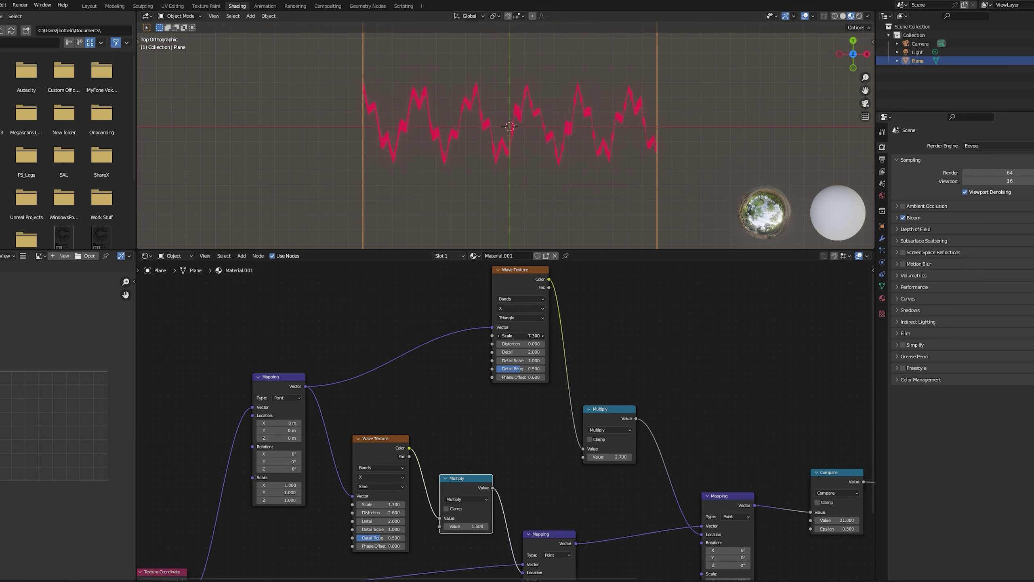
Raise the Emission strength to 18.5 and change the RGB node's color to blue
scroll(522, 152, "down", 4)
middle_click_drag(567, 328, 228, 174)
scroll(522, 152, "up", 4)
scroll(574, 461, "down", 1)
left_click_drag(575, 460, 598, 460)
left_click_drag(459, 479, 469, 451)
scroll(467, 464, "up", 8)
left_click(433, 470)
scroll(544, 147, "down", 6)
scroll(545, 147, "up", 2)
scroll(686, 473, "down", 16)
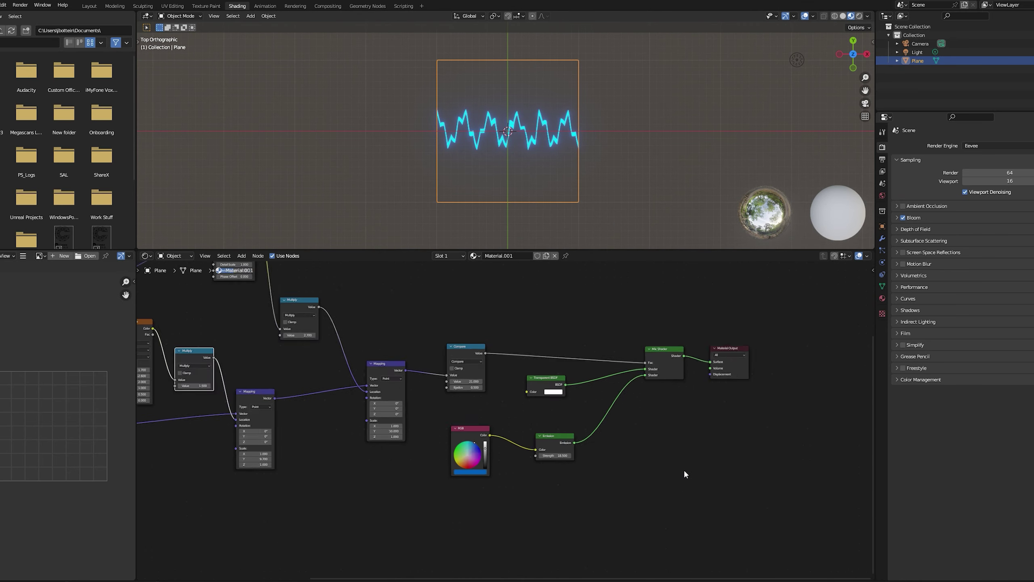
Move the Mix Shader and Material Output nodes farther from the Compare and Emission nodes to make room for more nodes
middle_click_drag(619, 461, 667, 477)
scroll(539, 162, "up", 3)
scroll(540, 162, "down", 1)
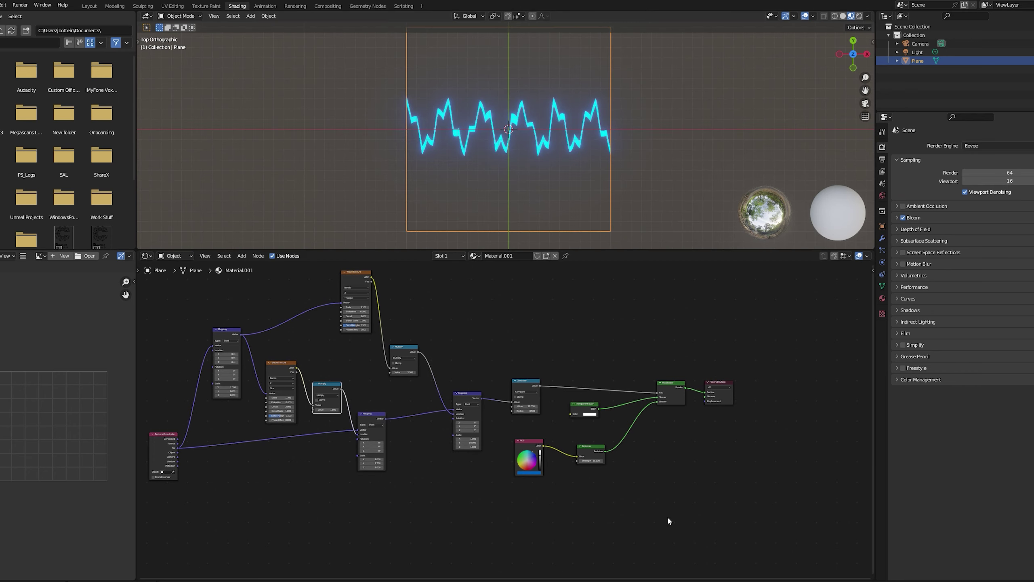
middle_click_drag(660, 513, 611, 505)
left_click(616, 361)
left_click_drag(616, 365, 731, 396)
middle_click_drag(675, 481, 655, 483)
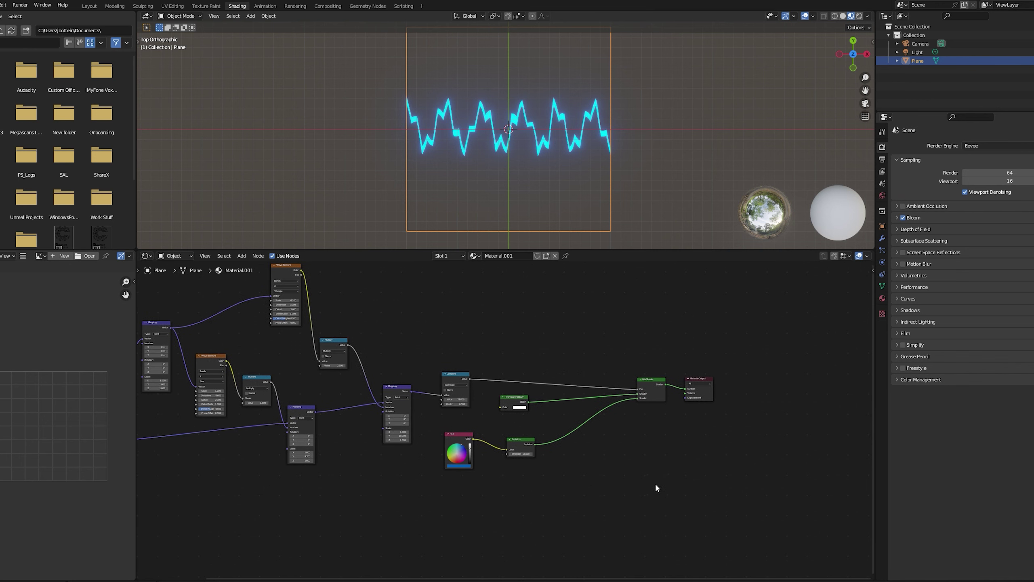
Add a Math node below the Emission node's output link and set its operation to Sine
scroll(628, 488, "up", 2)
key("shift+a")
type("add")
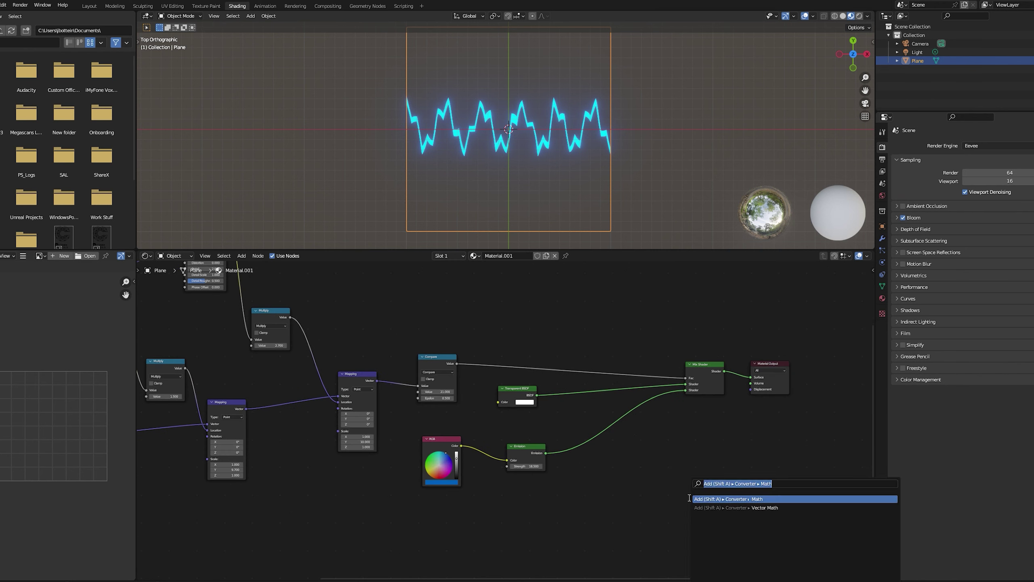
key("Return")
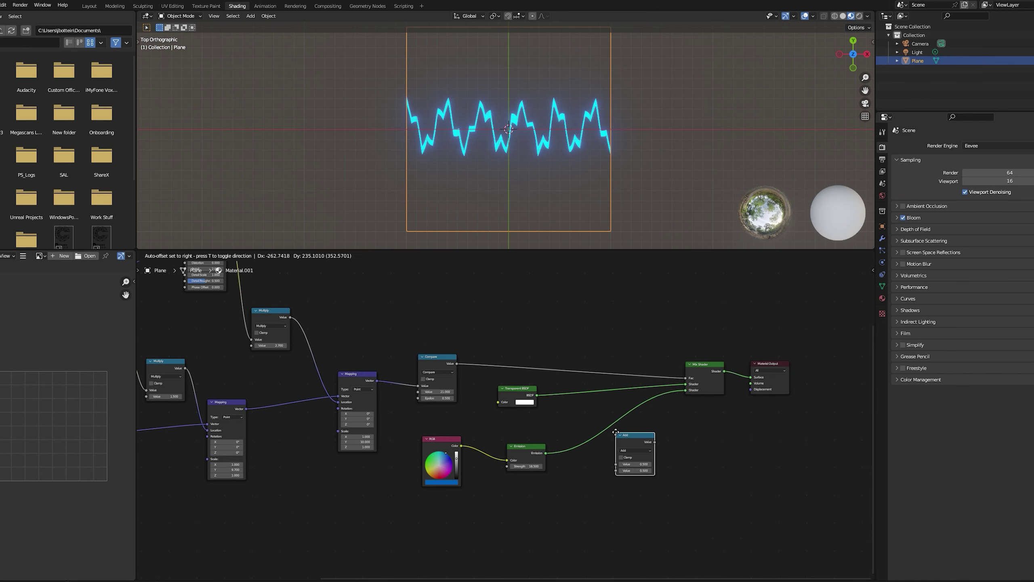
left_click(580, 476)
scroll(571, 437, "up", 2)
middle_click_drag(571, 437, 403, 354)
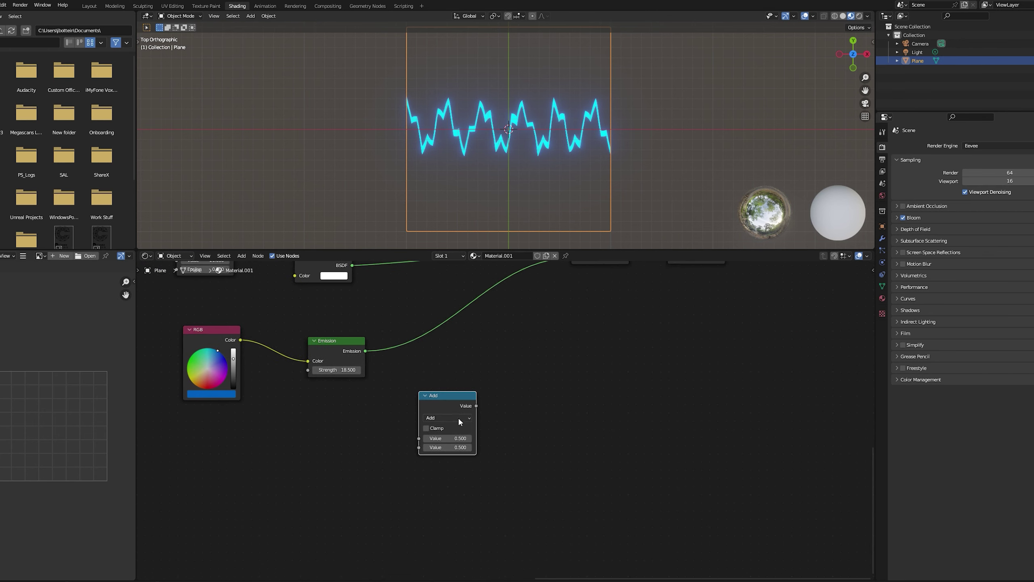
left_click(447, 418)
left_click(603, 440)
middle_click_drag(554, 408, 485, 501)
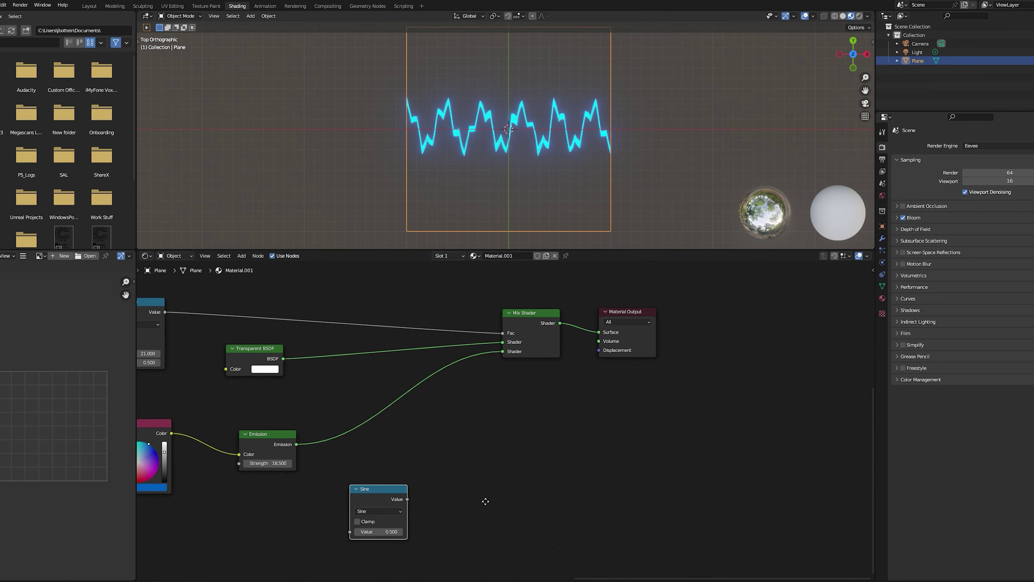
Add a Mix Color node and move the Sine node above the Transparent BSDF
scroll(485, 481, "down", 1)
middle_click_drag(484, 464, 432, 483)
key("F3")
type("mix")
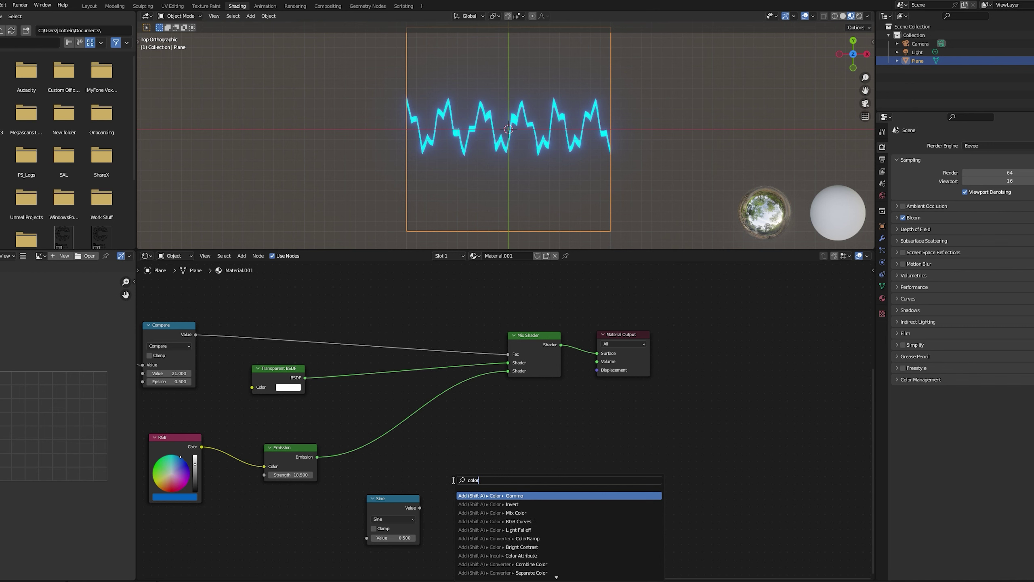
key("Down")
key("Return")
left_click(462, 441)
left_click(394, 499)
middle_click_drag(396, 473, 427, 464)
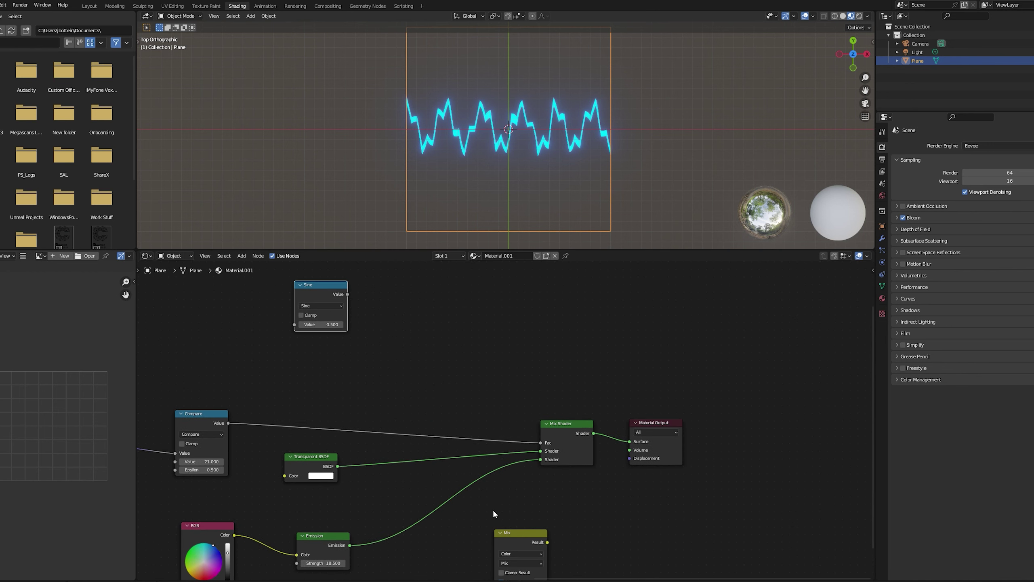
Wire Compare into A and Sine into B of the Mix node, feed its result into the Mix Shader's factor, and blend with Multiply
left_click_drag(519, 532, 462, 299)
left_click_drag(347, 294, 437, 375)
left_click_drag(540, 442, 437, 366)
left_click_drag(490, 309, 540, 443)
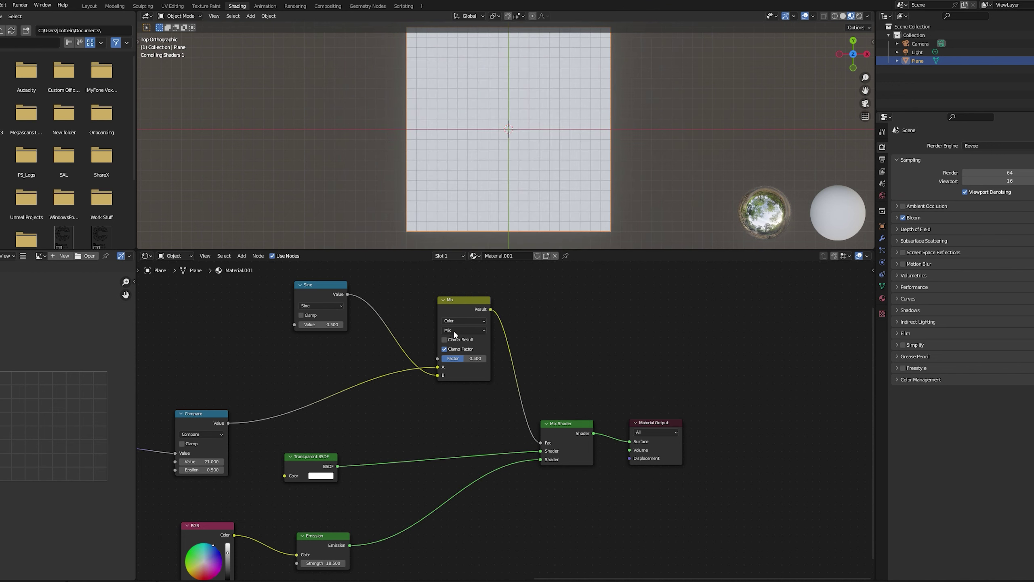
left_click(455, 331)
left_click(463, 359)
Try different input values on the Sine node and set its value to 0
middle_click_drag(353, 338, 372, 341)
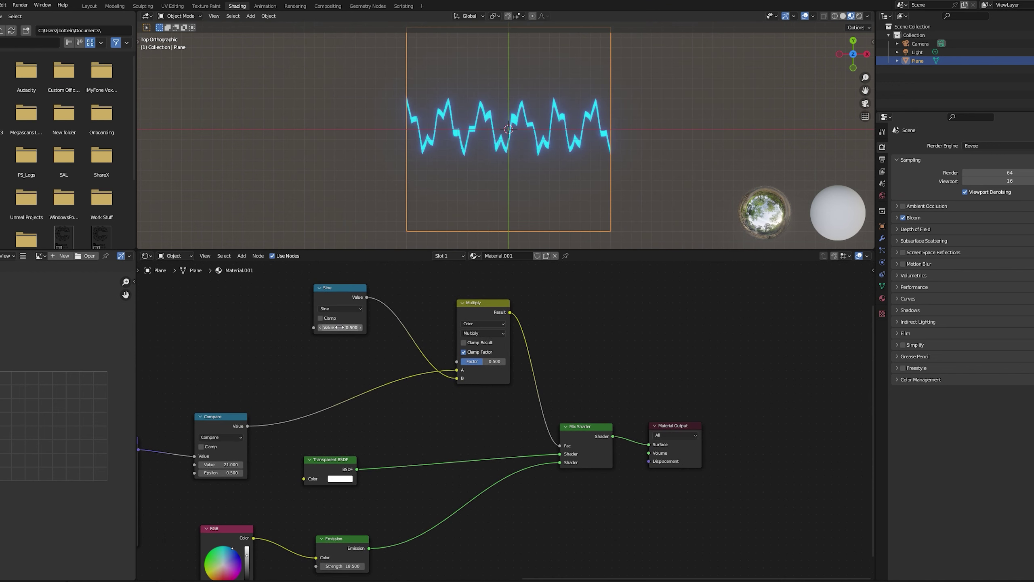
mouse_move(339, 327)
left_mouse_down()
mouse_move(391, 327)
mouse_move(339, 327)
left_mouse_up()
left_click(340, 328)
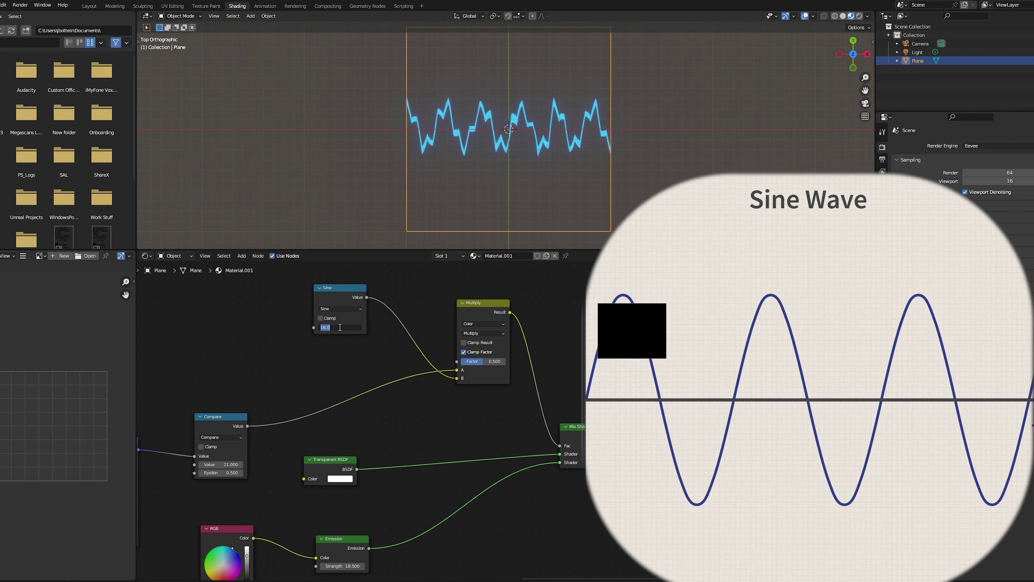
type("0")
key("Return")
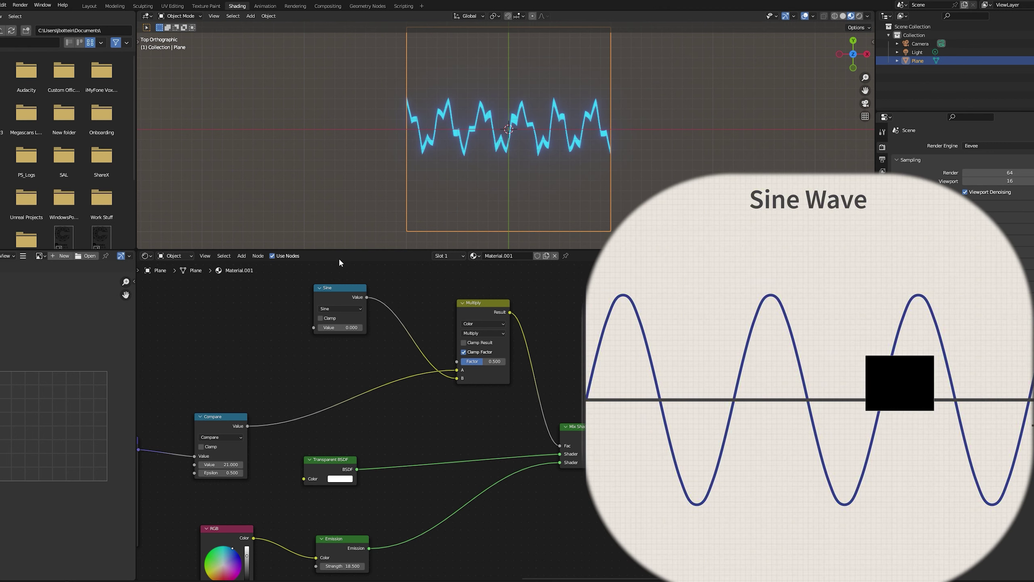
left_click(89, 6)
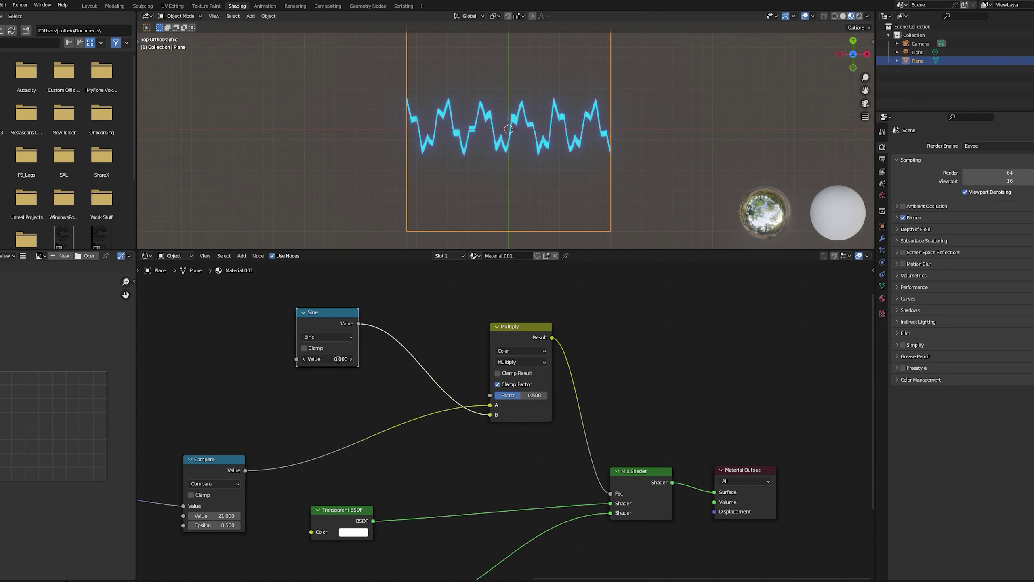
Drive the Sine node's value with the expression #frame
double_click(338, 359)
key("Return")
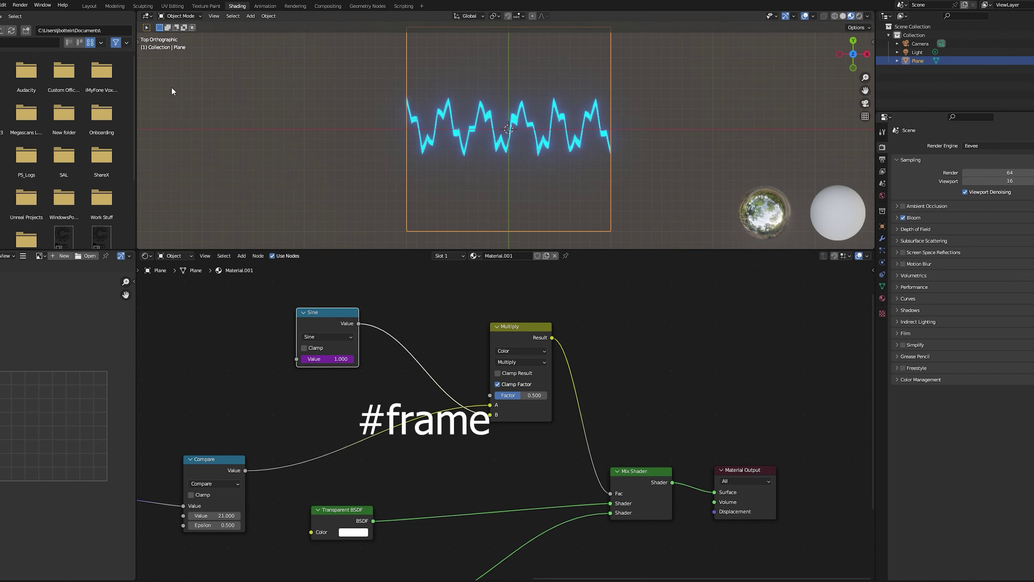
Switch to the Layout workspace, deselect the plane and play the animation
left_click(89, 5)
left_click(216, 330)
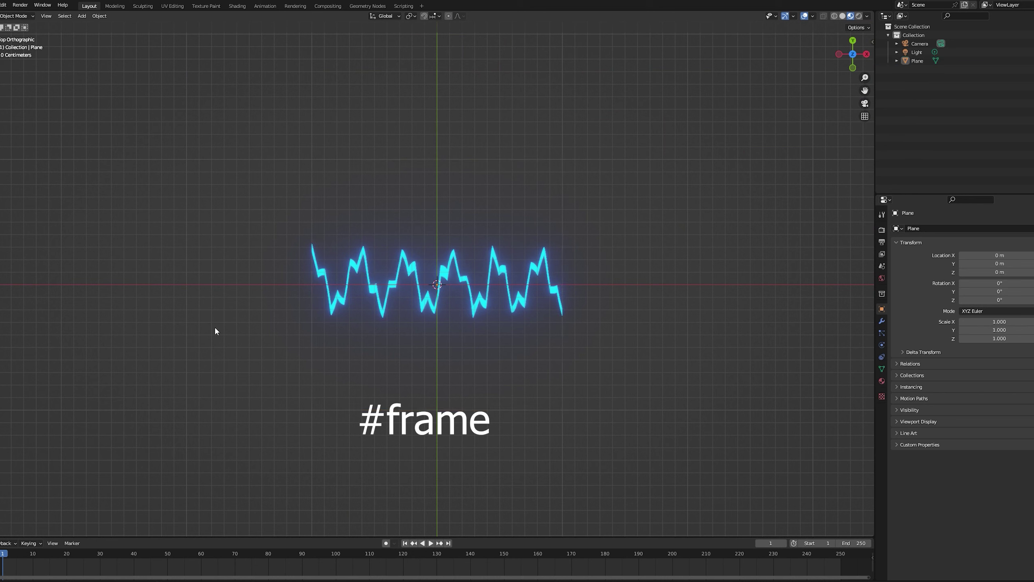
key("space")
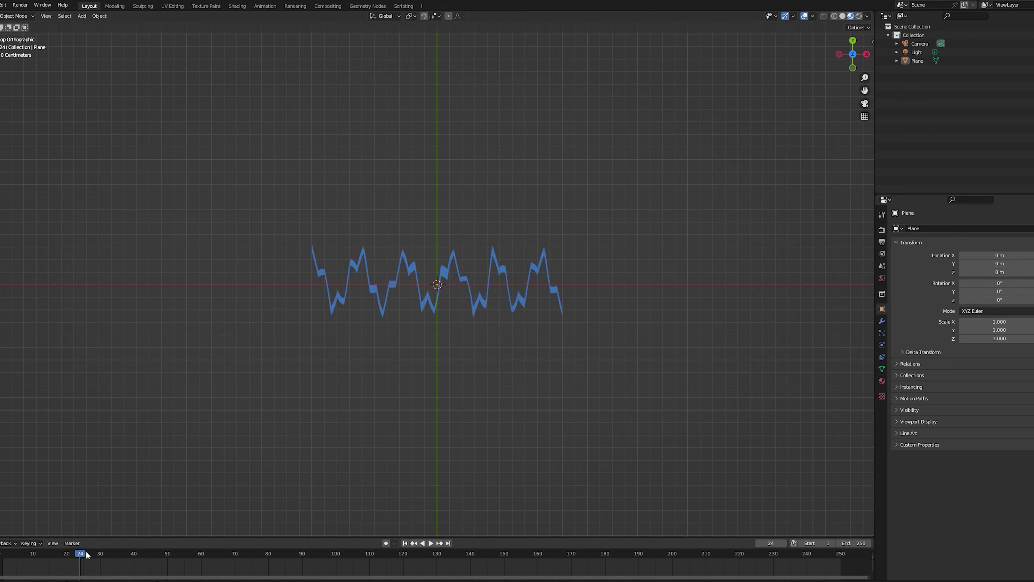
Scrub the timeline back to frame 0 to review the wave's flicker
left_click_drag(82, 555, 16, 558)
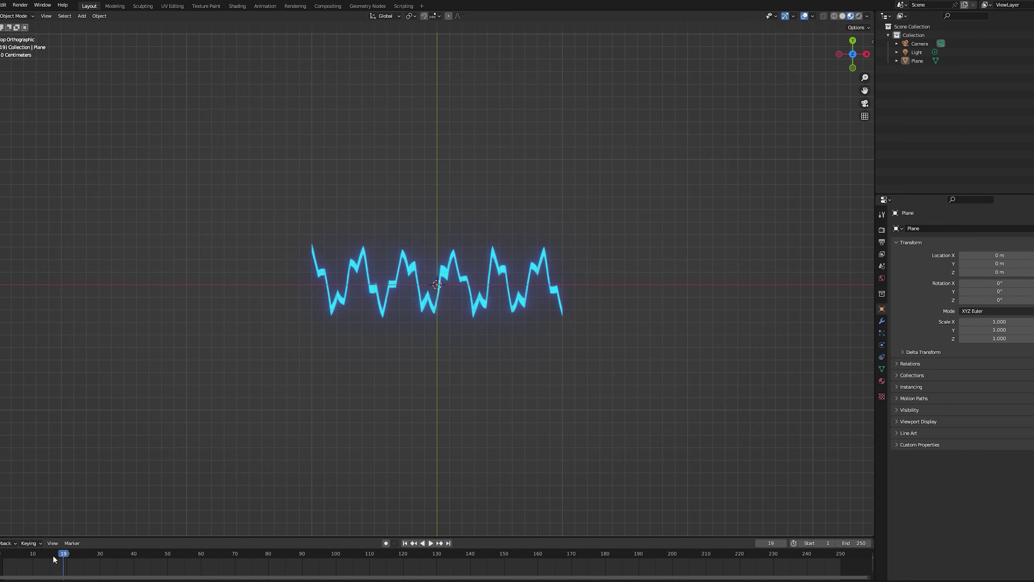
left_click_drag(53, 560, 1, 554)
Switch to the Shading workspace and insert a ColorRamp node between the Sine node and the Multiply mix node
left_click(238, 6)
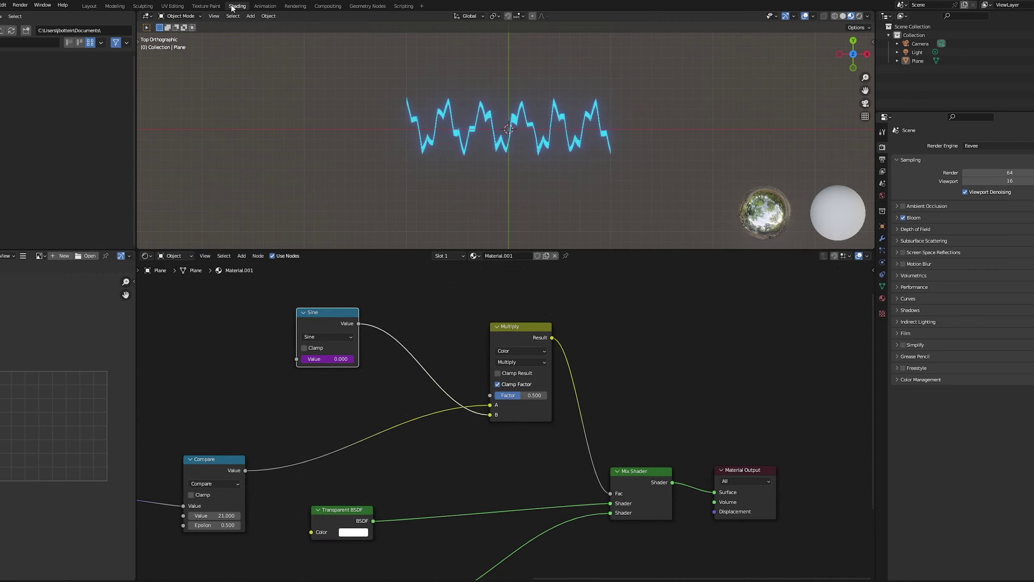
key("shift+a")
type("collor")
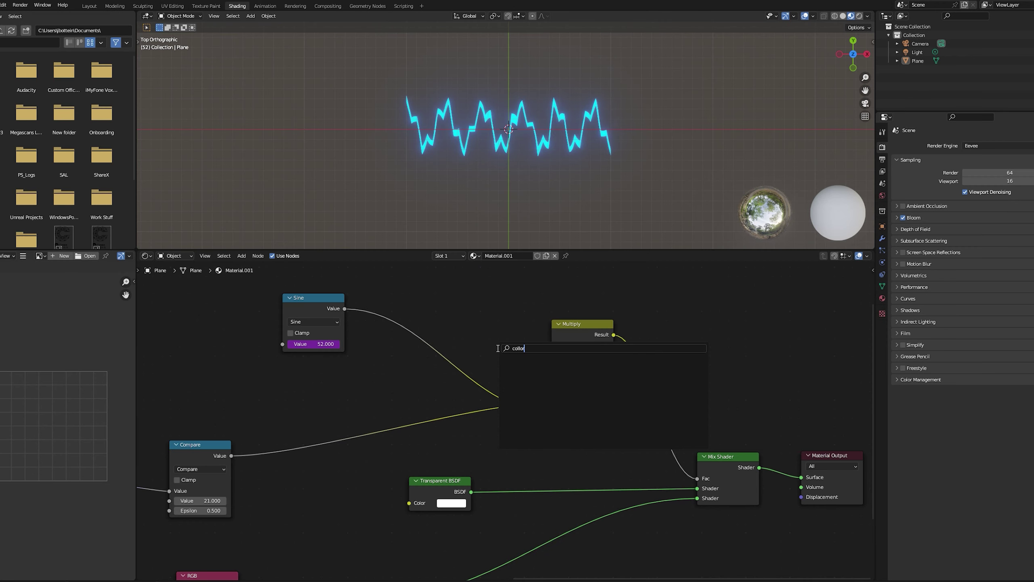
key("BackSpace")
key("BackSpace")
key("BackSpace")
type("orr")
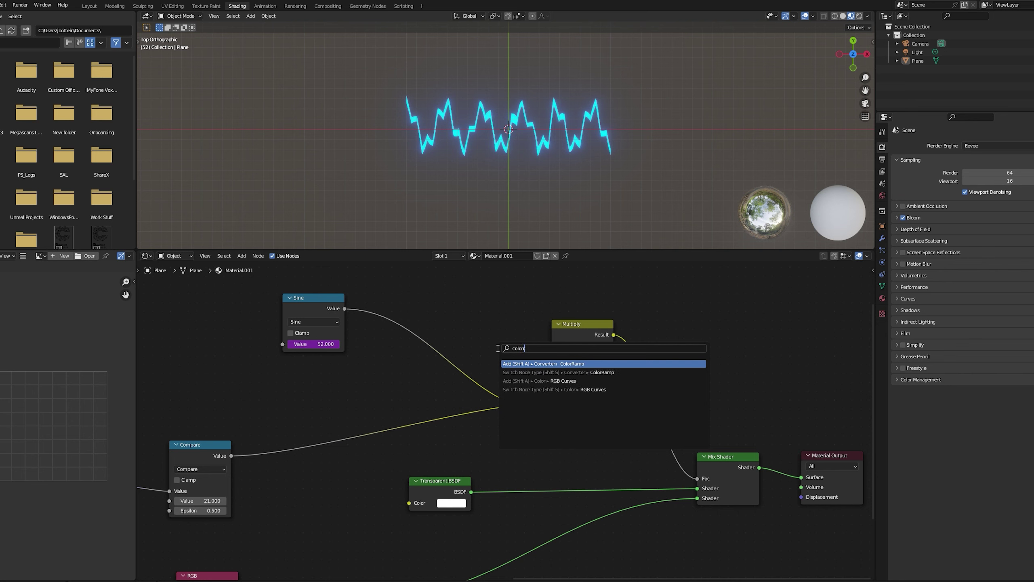
key("Return")
left_click(397, 293)
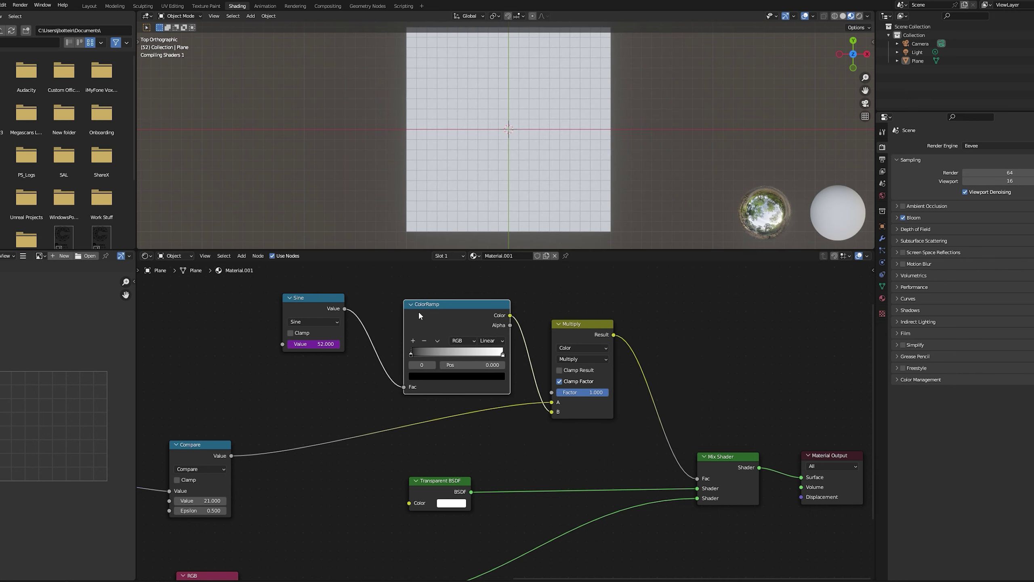
Set the ColorRamp to Constant interpolation with the white stop at the start and the black stop at position 0.5
left_click(495, 343)
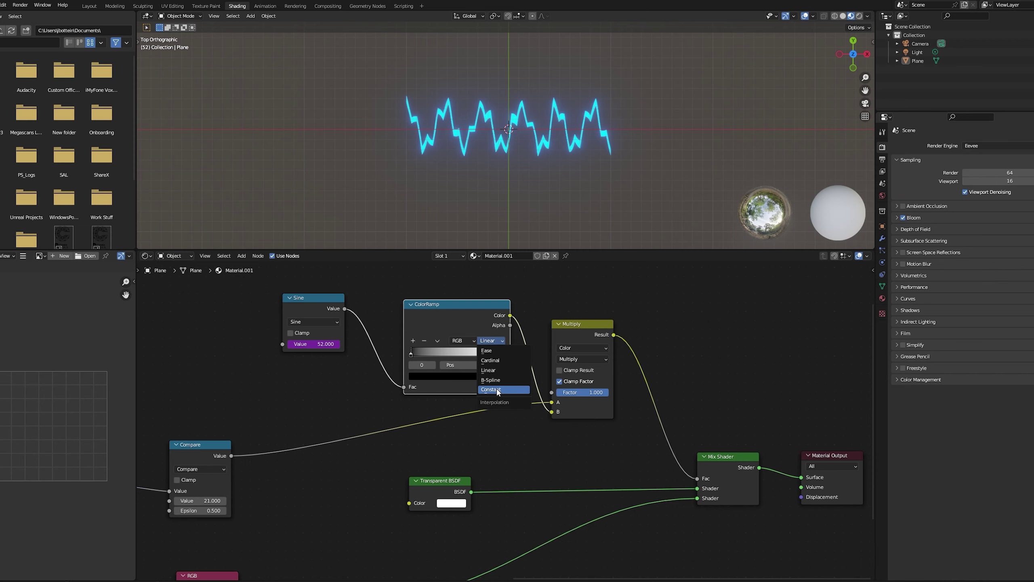
left_click(497, 390)
mouse_move(410, 352)
left_mouse_down()
mouse_move(478, 357)
mouse_move(408, 357)
left_mouse_up()
left_click(456, 354)
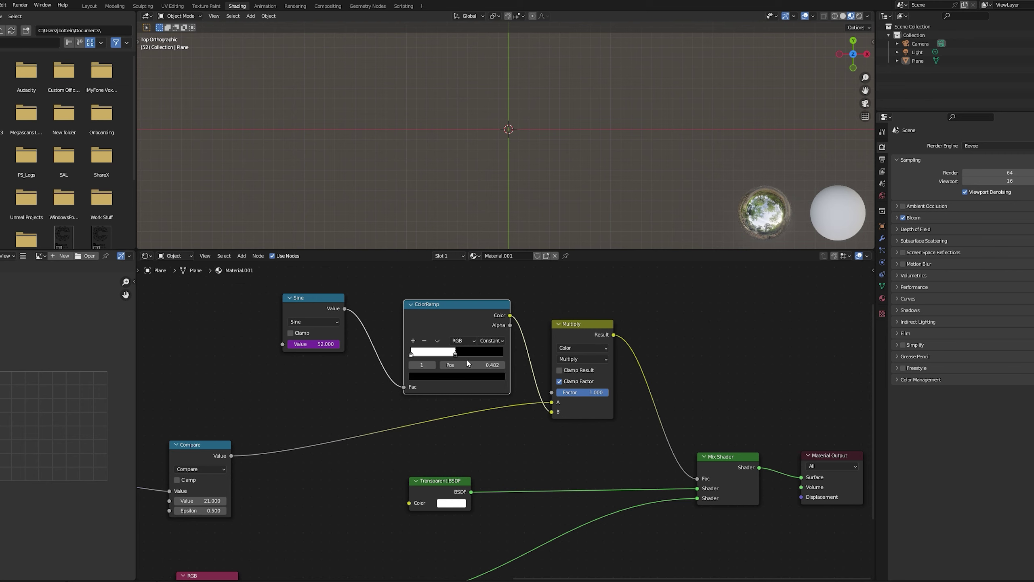
double_click(484, 365)
type("0.5")
key("Return")
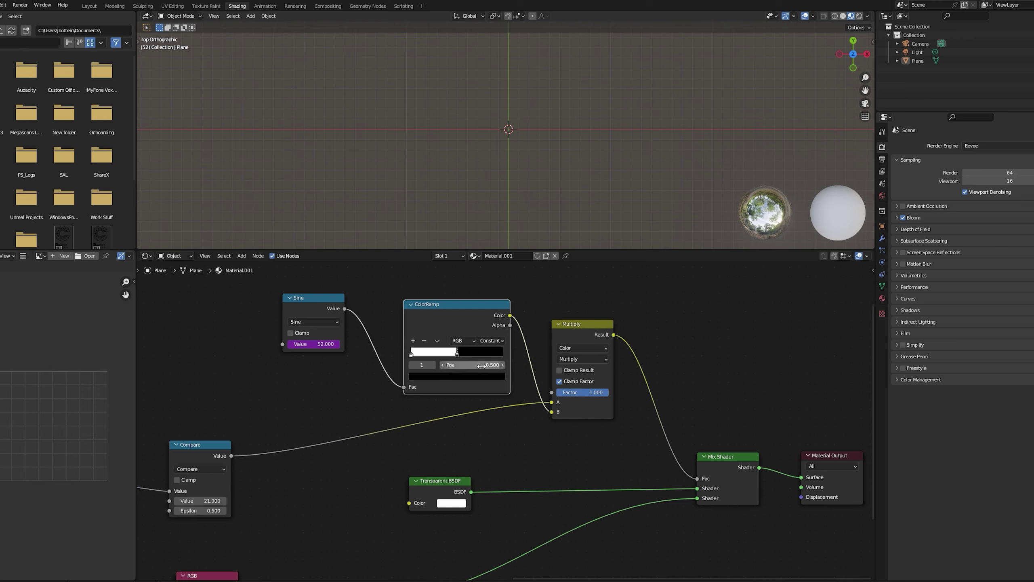
Play the animation briefly, and step through it frame by frame in the Layout workspace to check the on-off flicker
key("space")
key("space")
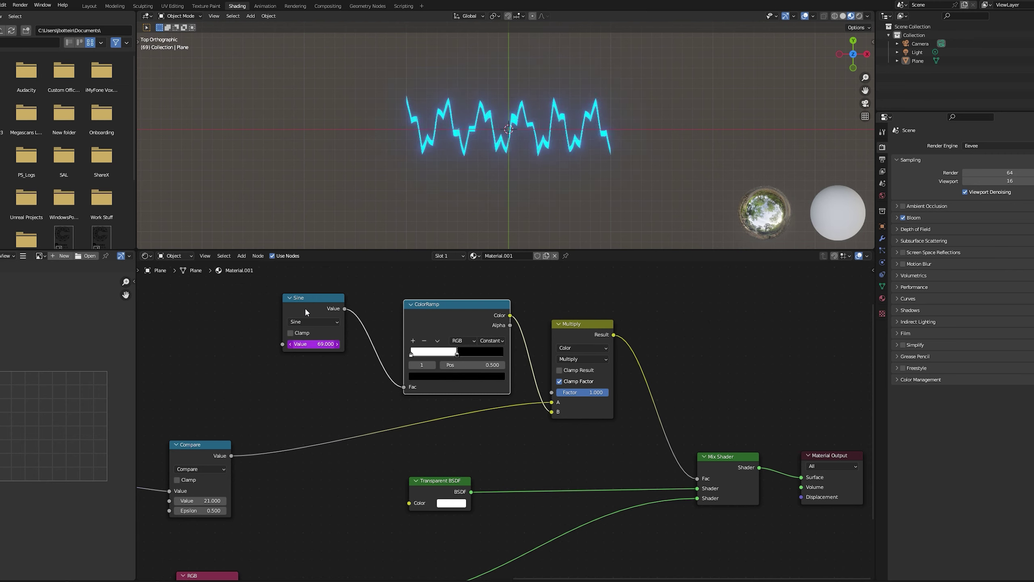
left_click(91, 5)
left_click(322, 357)
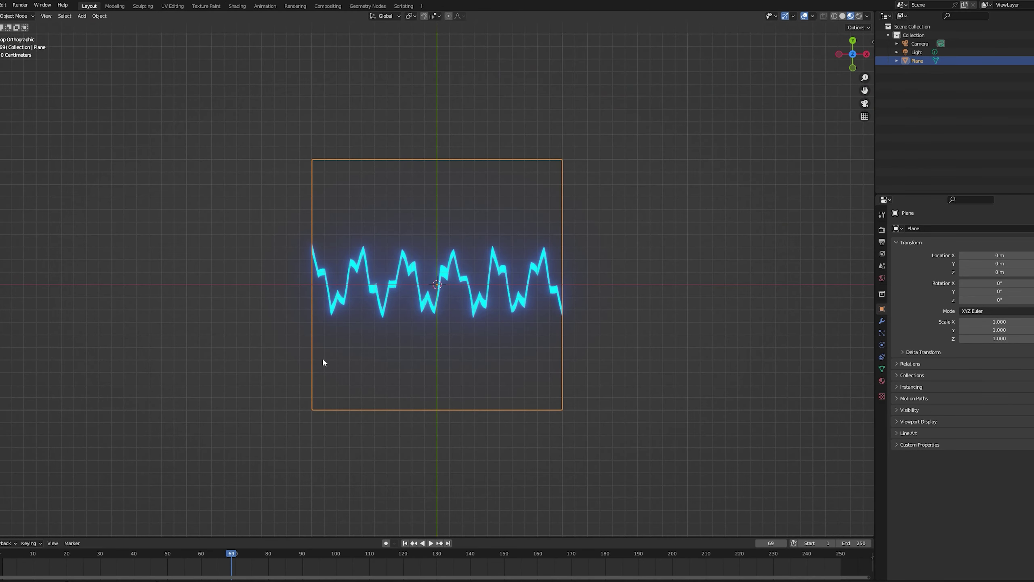
key("Right")
key("Right")
key("Right")
key("Right")
key("Right")
key("Right")
key("Right")
key("Right")
key("Right")
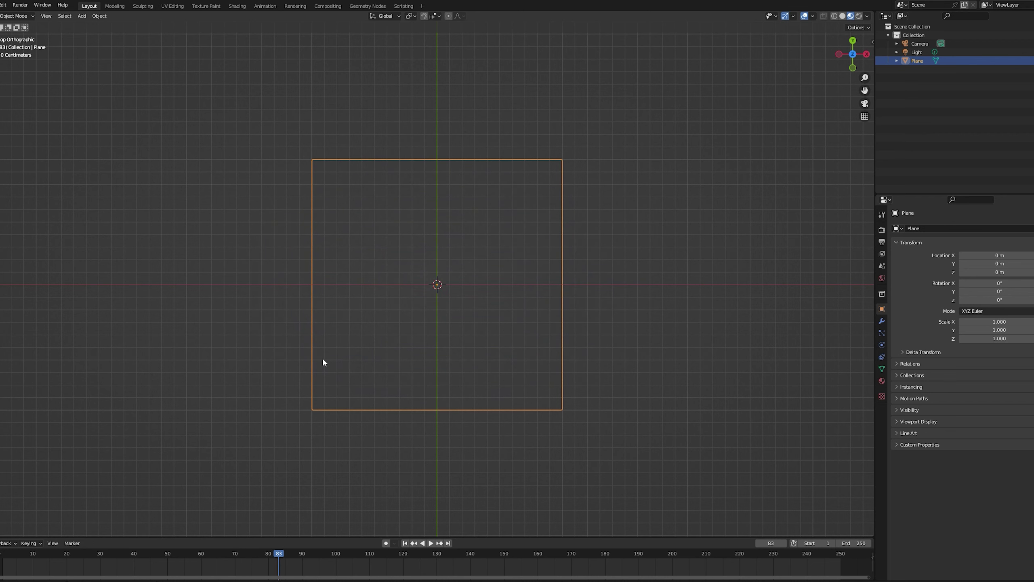
key("Right")
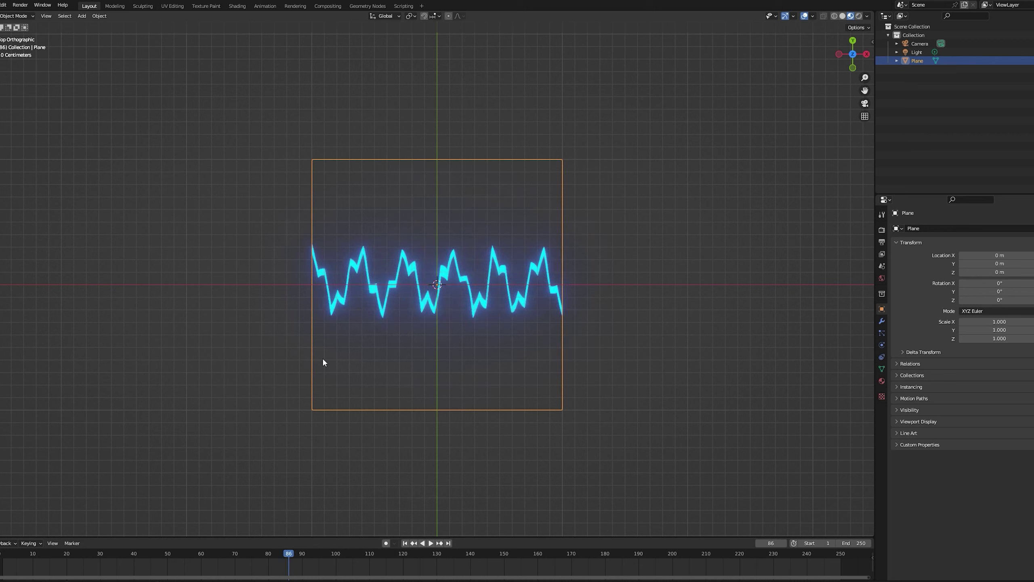
key("Right")
key("Right")
key("Right")
key("Right")
key("Right")
key("Right")
key("Right")
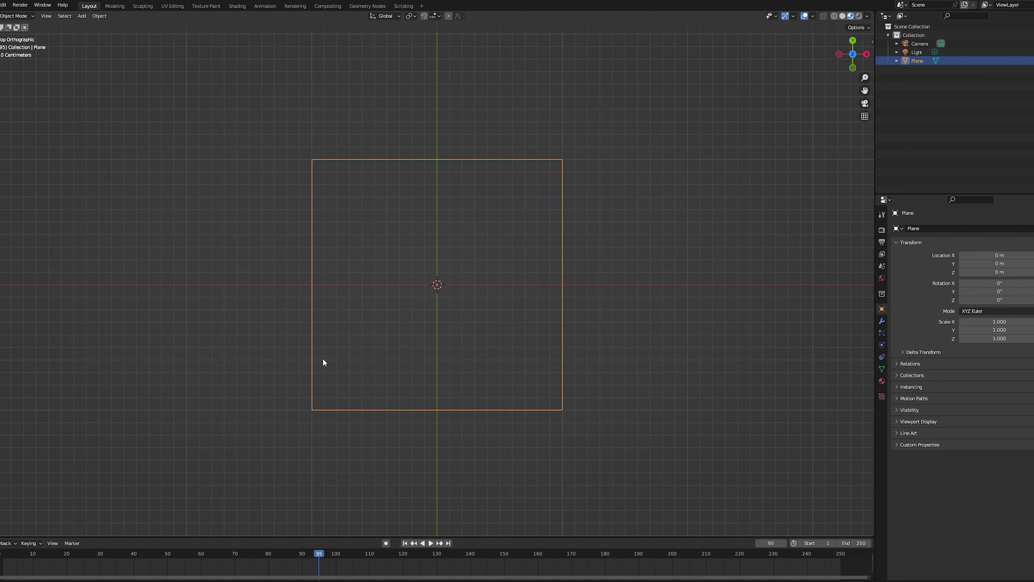
key("Right")
key("Right")
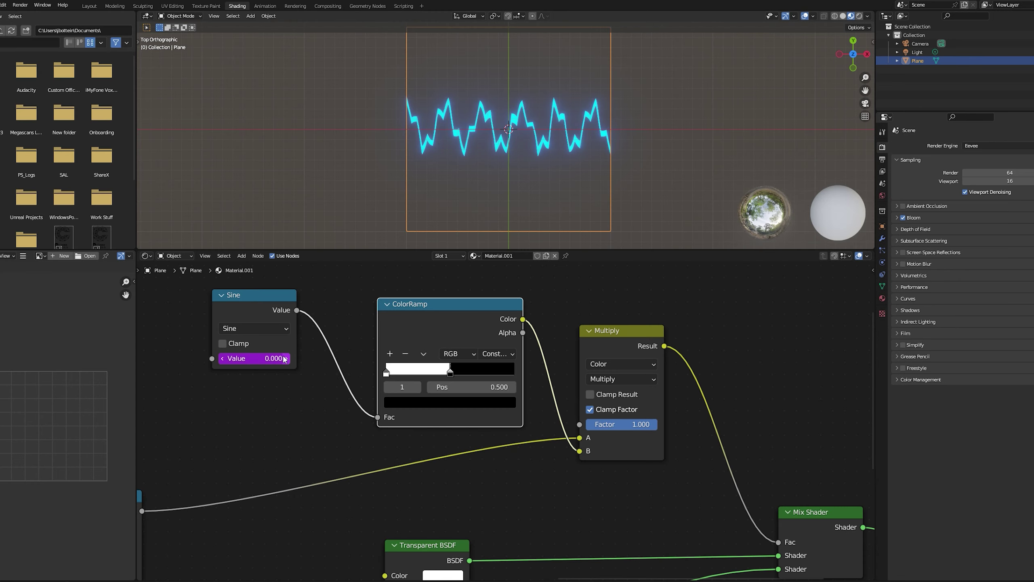
Open the driver of the Sine node's value and review its scripted expression
right_click(274, 365)
left_click(260, 376)
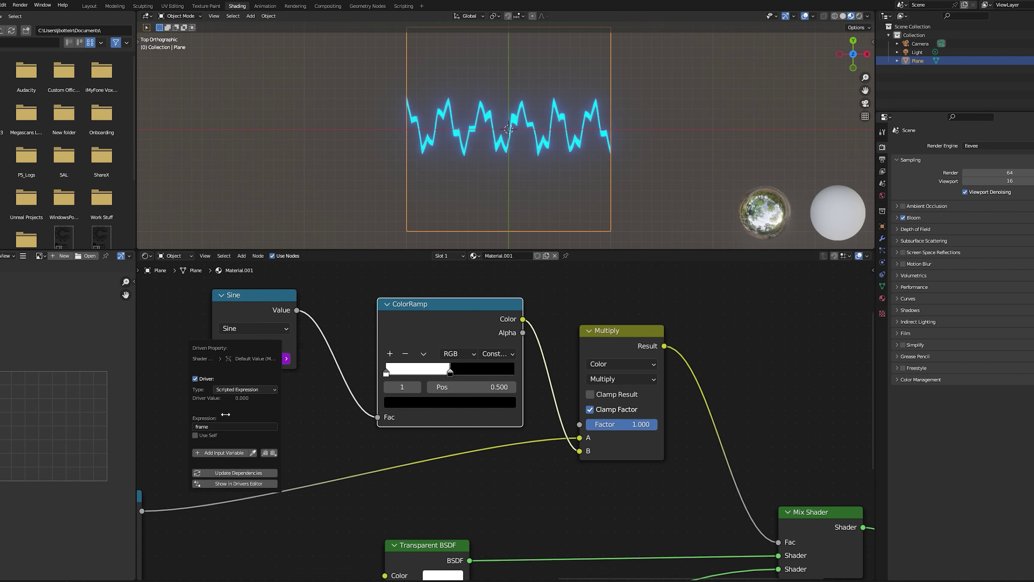
left_click(220, 426)
key("Return")
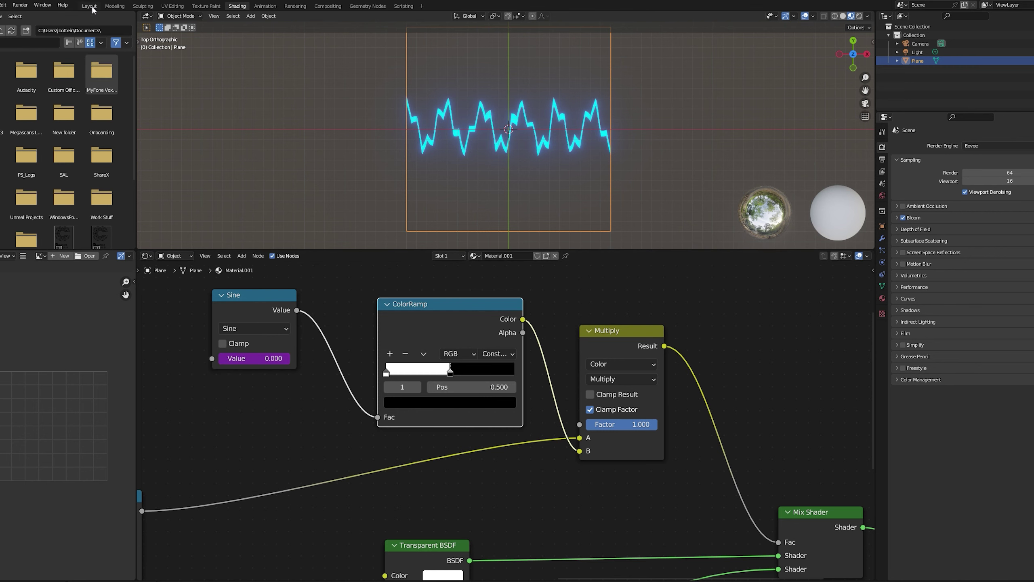
Play the animation in the Layout workspace to check the flicker, and stop it
left_click(89, 6)
key("space")
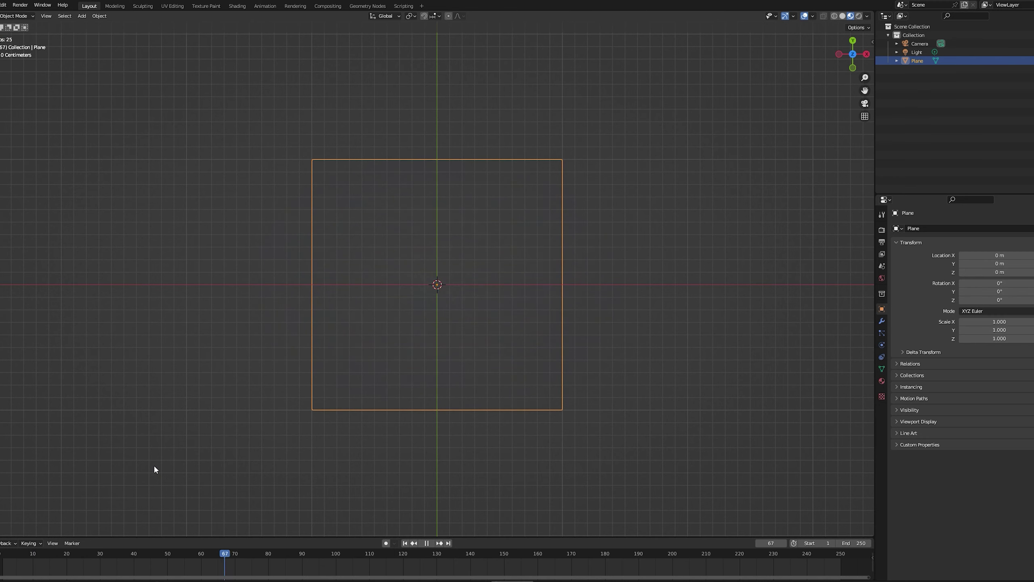
key("space")
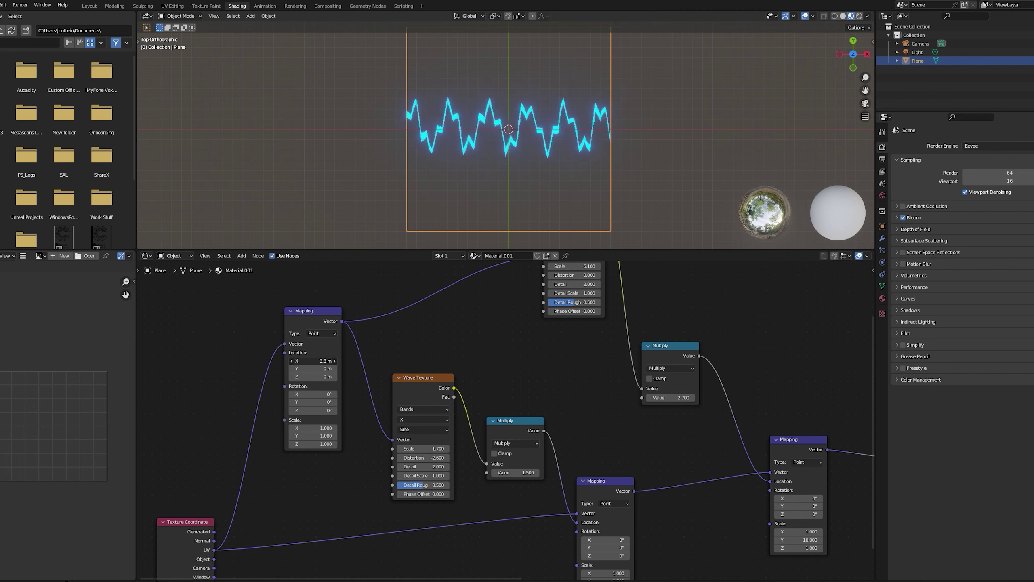
Drive the first Mapping node's Location X with a frame-based expression and play the animation to check the wave's movement
mouse_move(313, 360)
left_mouse_down()
mouse_move(273, 360)
mouse_move(319, 360)
left_mouse_up()
left_click(319, 361)
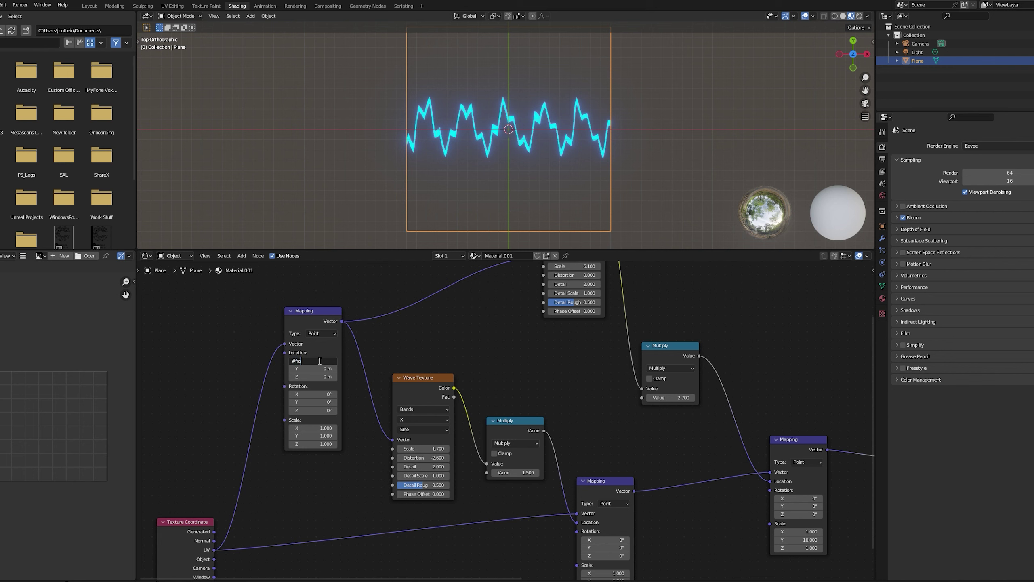
key("Return")
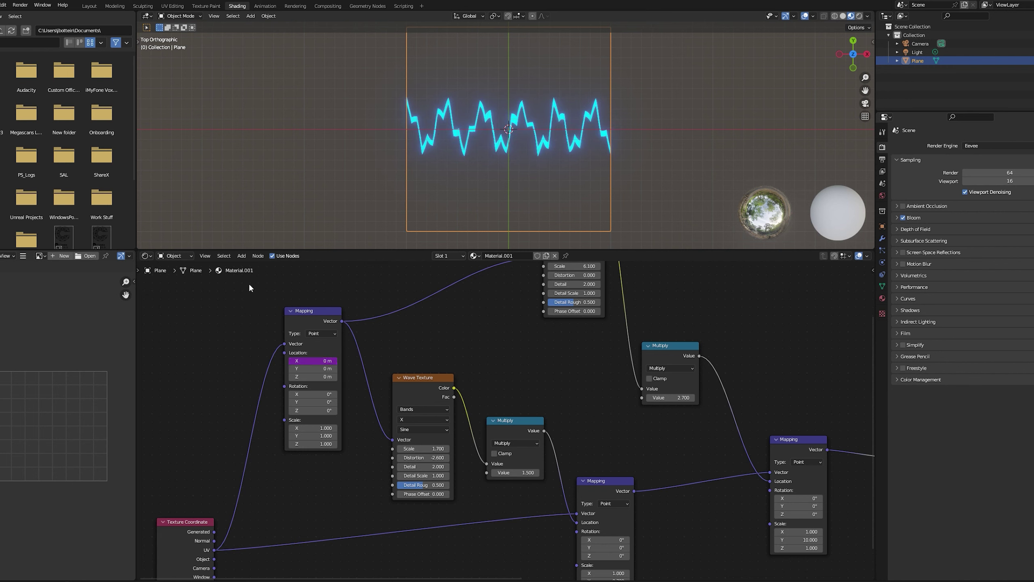
key("space")
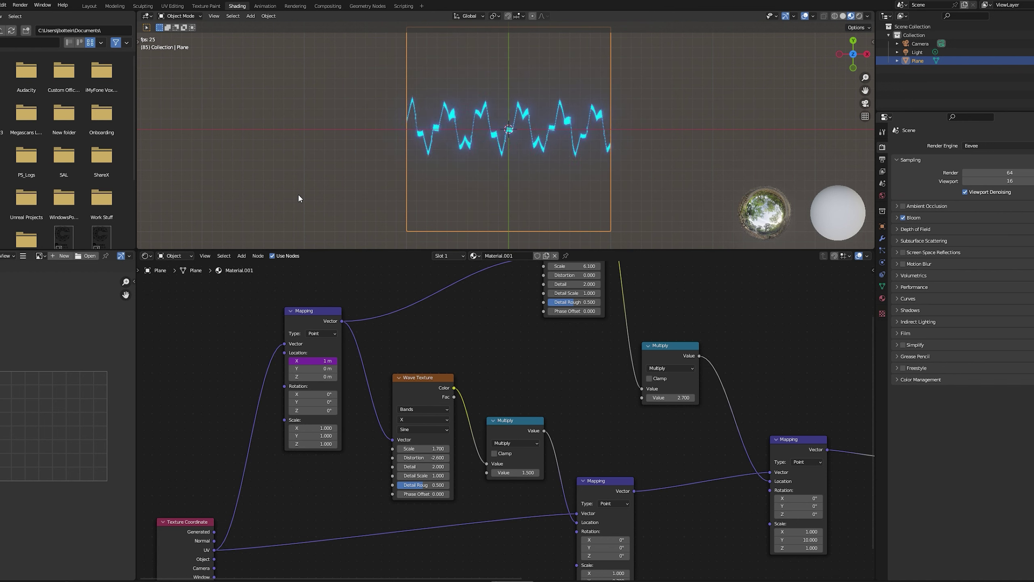
key("space")
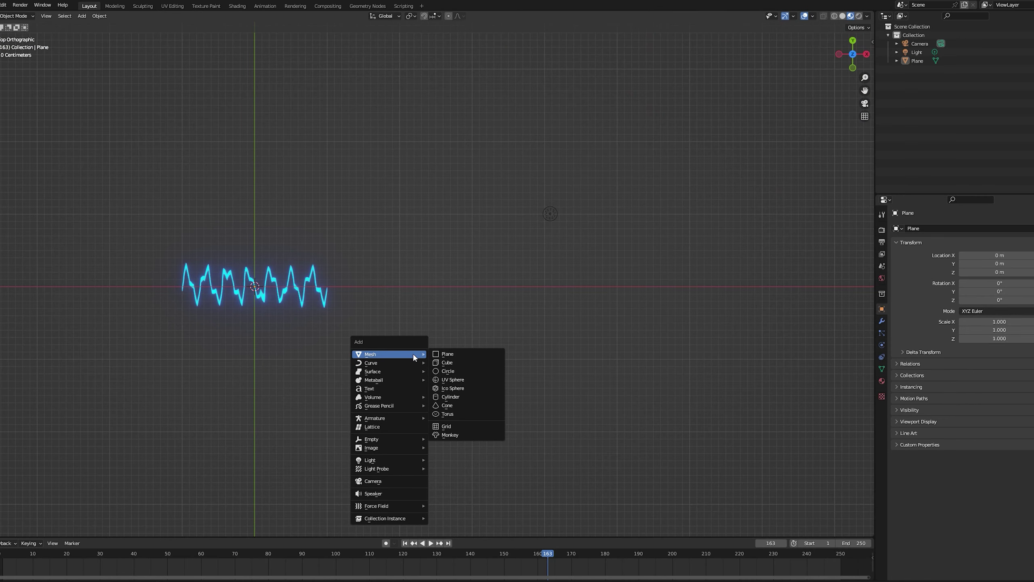
Add a Path curve and extrude its end into a bend that rises, arches over and drops beyond the plane
mouse_move(383, 370)
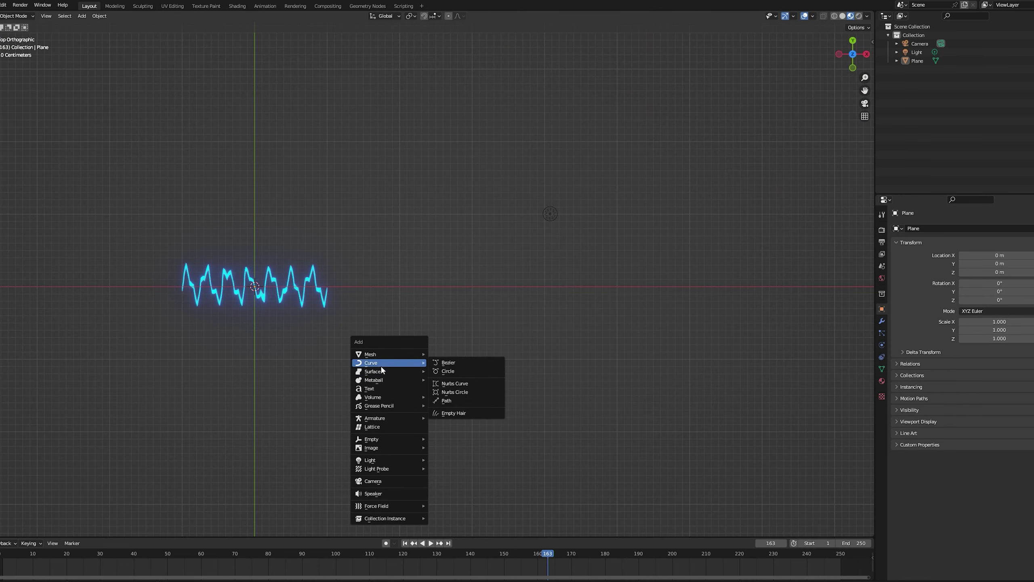
left_click(446, 401)
key("Tab")
left_click(400, 286)
key("e")
left_click(475, 184)
key("e")
left_click(627, 131)
key("e")
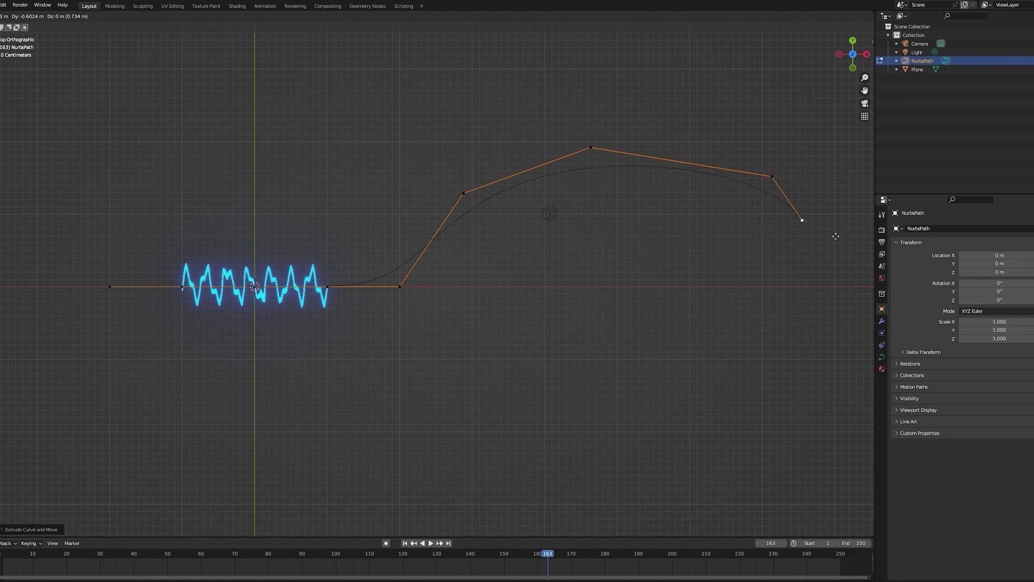
left_click(835, 213)
key("Tab")
Move the plane back along X towards the path's start and add an Array modifier with Fit Curve set to NurbsPath
left_click(298, 279)
left_click_drag(299, 275, 244, 275)
left_click(882, 322)
left_click(951, 229)
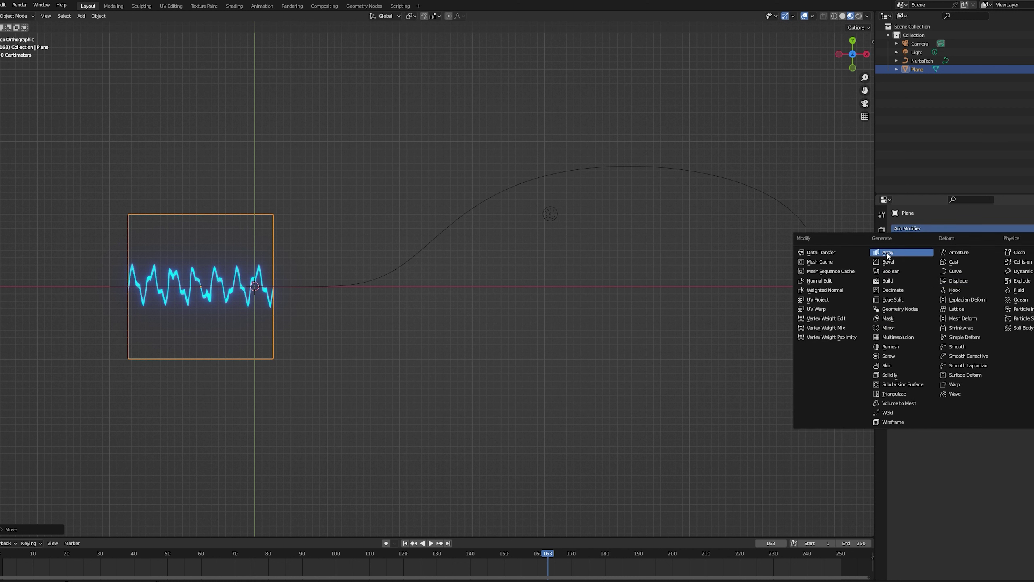
left_click(902, 252)
left_click(978, 256)
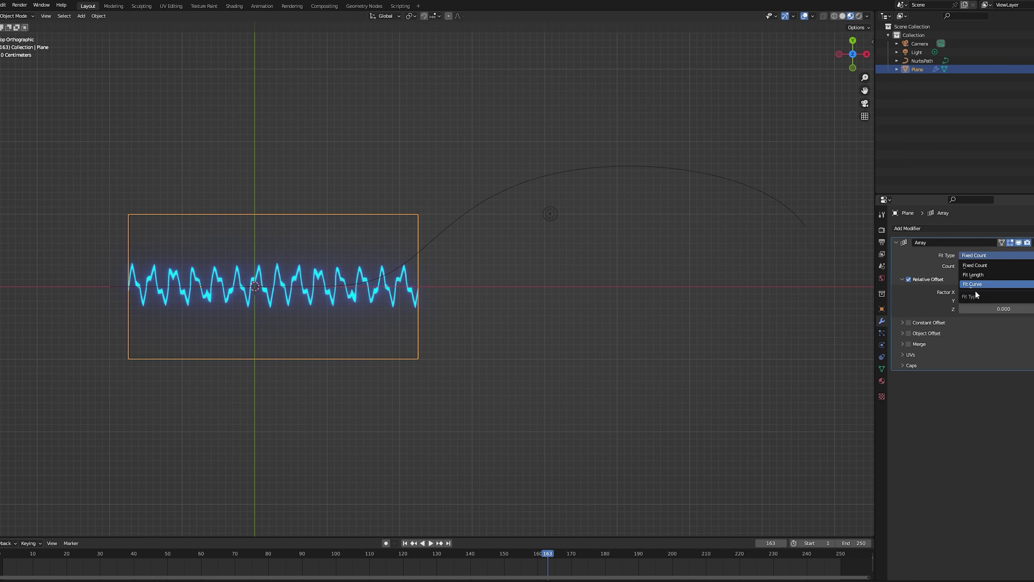
left_click(979, 284)
left_click(978, 265)
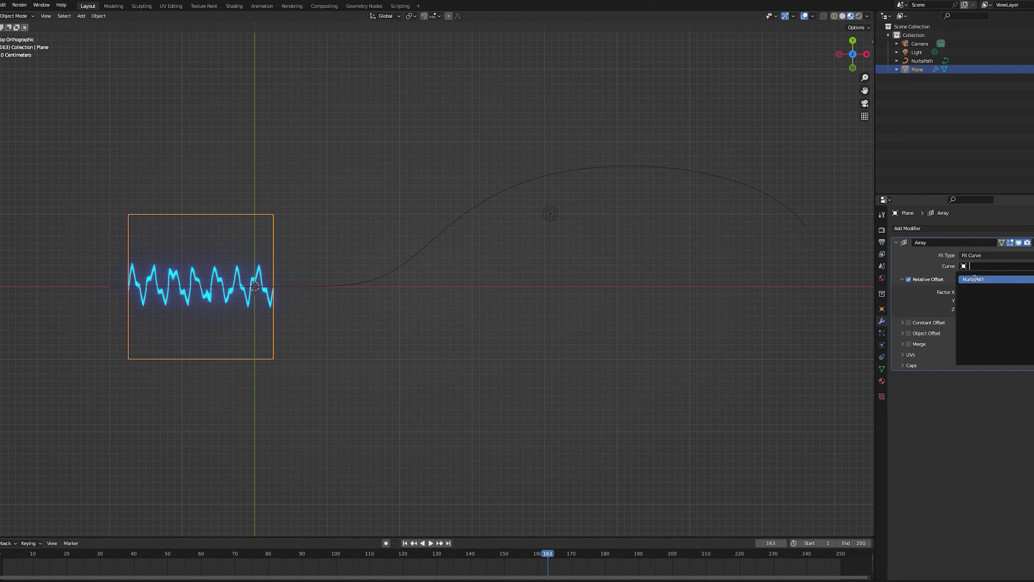
left_click(975, 279)
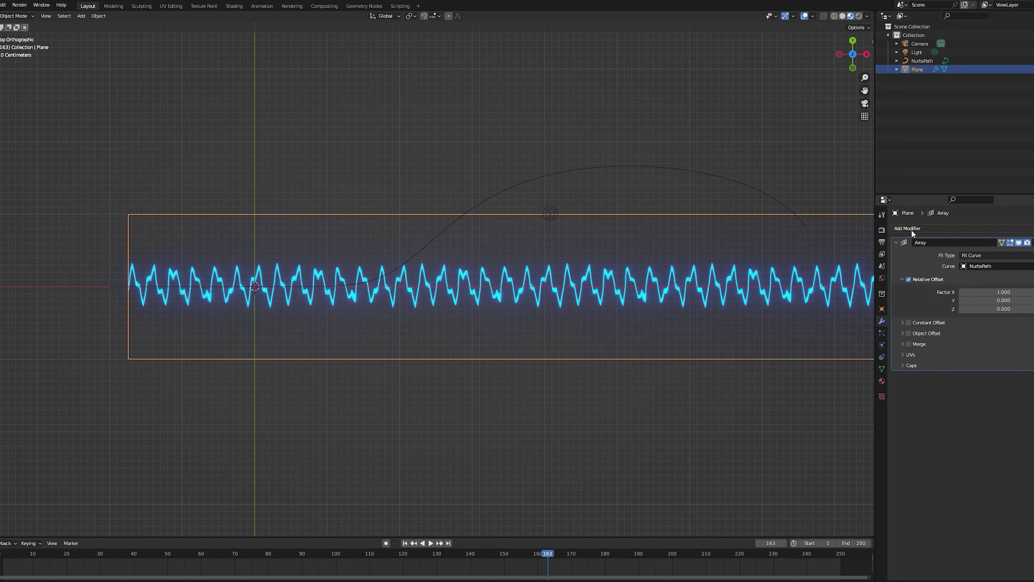
Add a Curve modifier to the plane with NurbsPath as its curve object
left_click(912, 230)
left_click(955, 272)
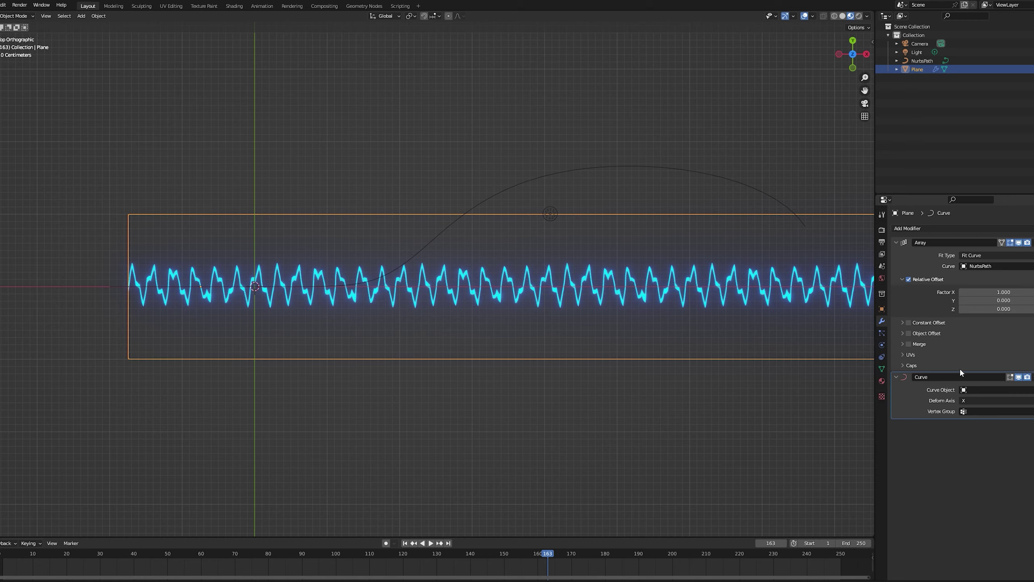
left_click(981, 387)
left_click(979, 399)
scroll(679, 334, "down", 3)
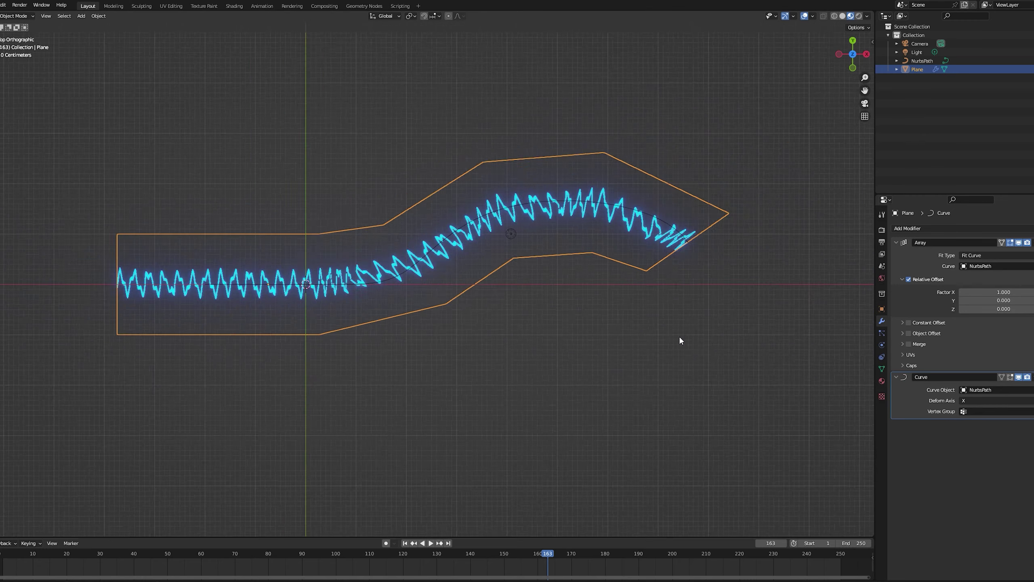
Edit the NurbsPath and extrude further control points from its end, winding downwards and back beneath the first bend
scroll(577, 251, "up", 2)
left_click(484, 210)
key("Tab")
scroll(748, 273, "down", 4)
key("e")
left_click(588, 402)
key("e")
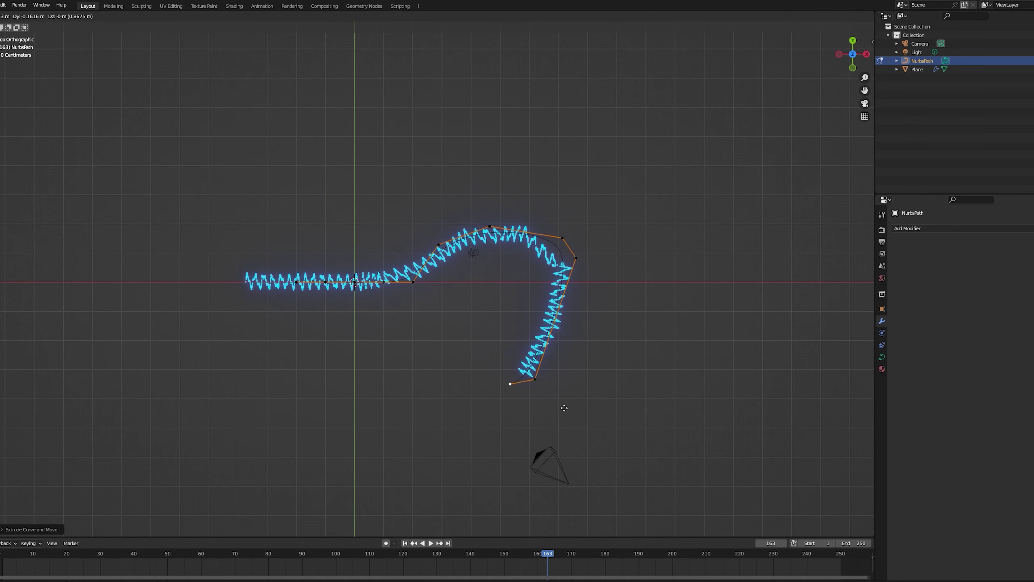
left_click(468, 411)
key("e")
scroll(413, 492, "down", 2)
middle_click_drag(412, 492, 414, 427, "shift")
key("e")
left_click(462, 405)
Extrude more path points into a large loop around and over the existing curve while the animation plays, and stop playback
key("space")
key("e")
left_click(556, 401)
key("e")
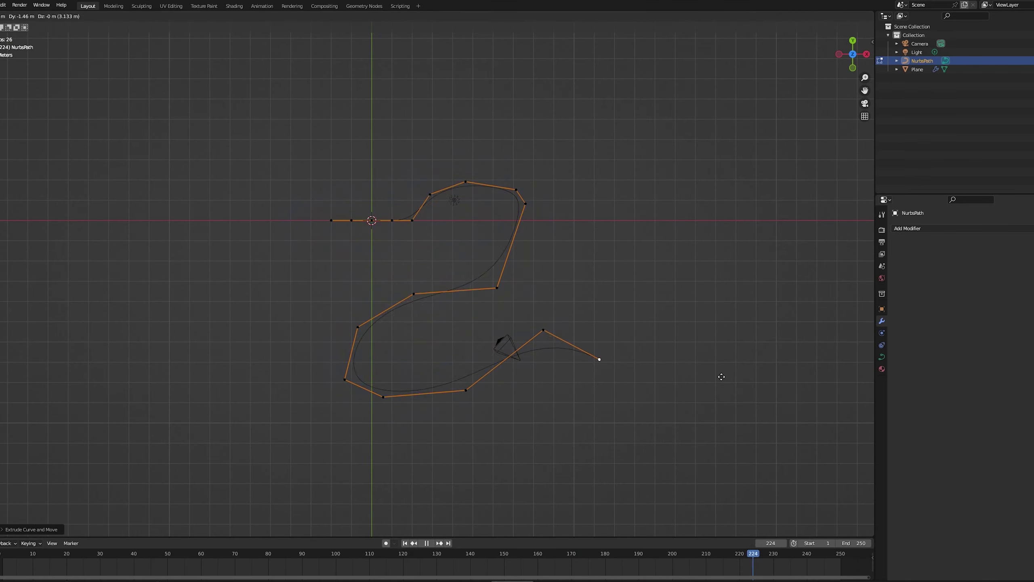
left_click(354, 203)
key("e")
left_click(363, 250)
scroll(365, 270, "up", 4)
scroll(415, 291, "down", 4)
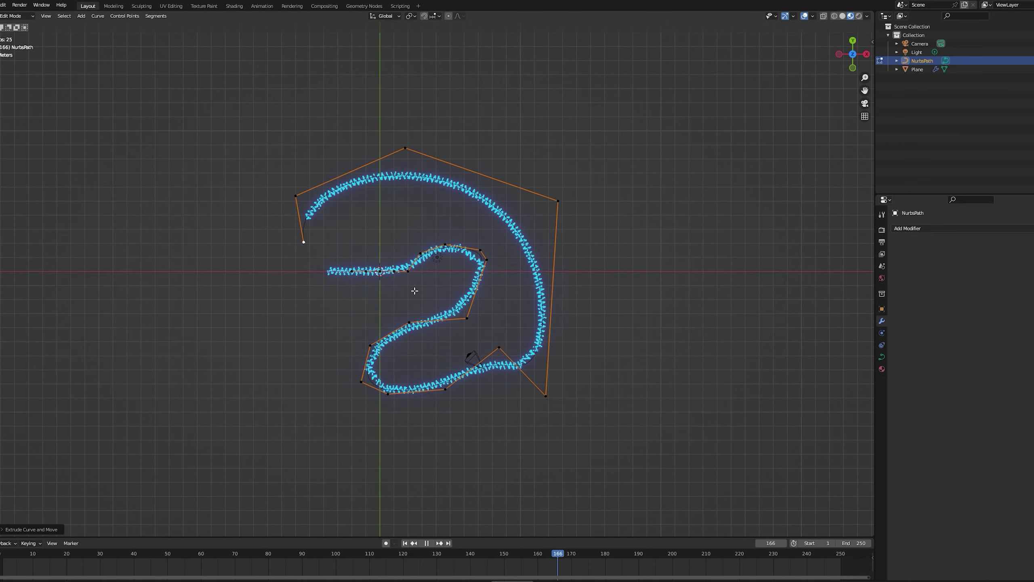
key("space")
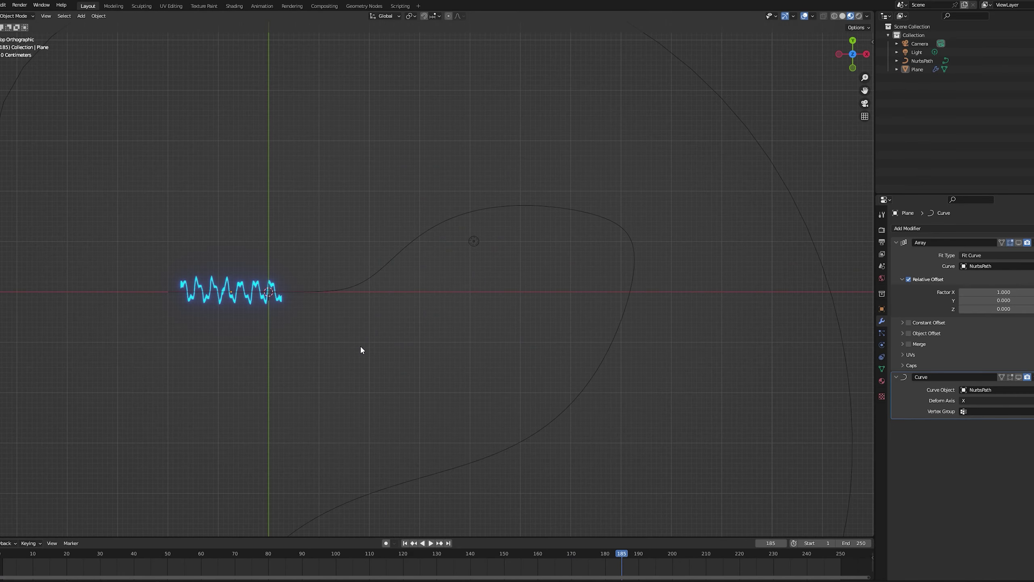
Add a cylinder mesh and assign it Material.001 as a separate single-user copy
key("shift+a")
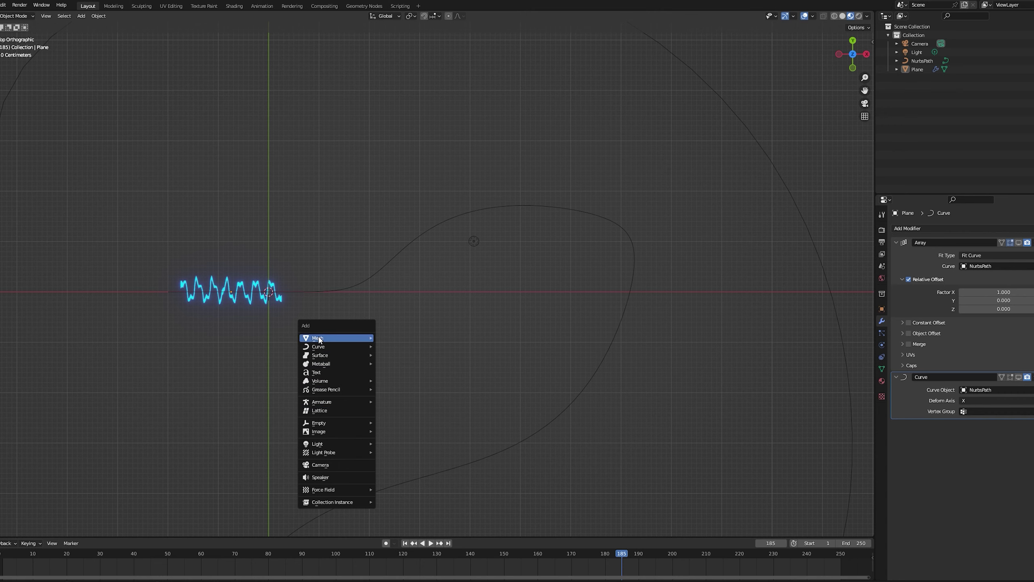
mouse_move(363, 337)
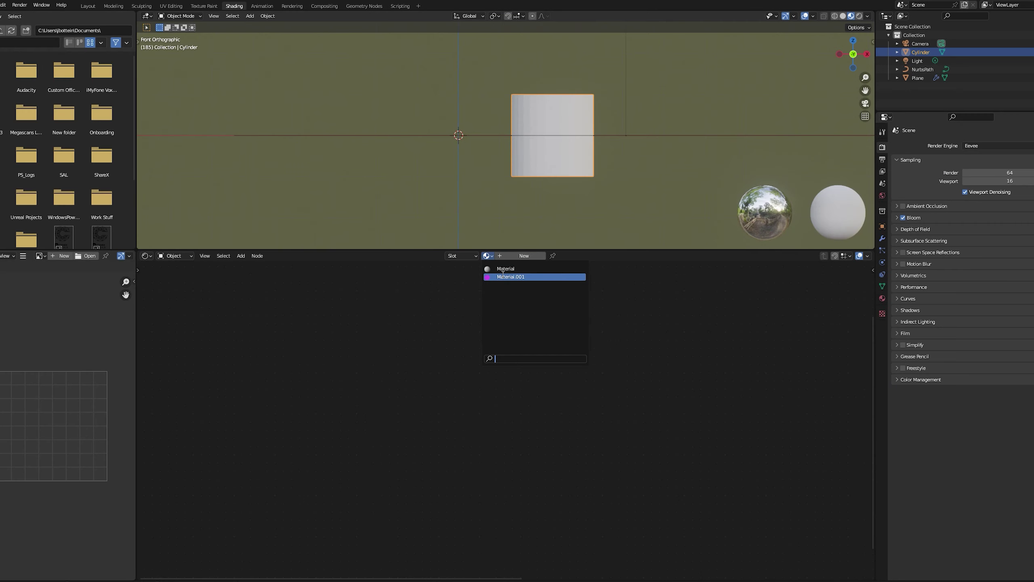
left_click(509, 277)
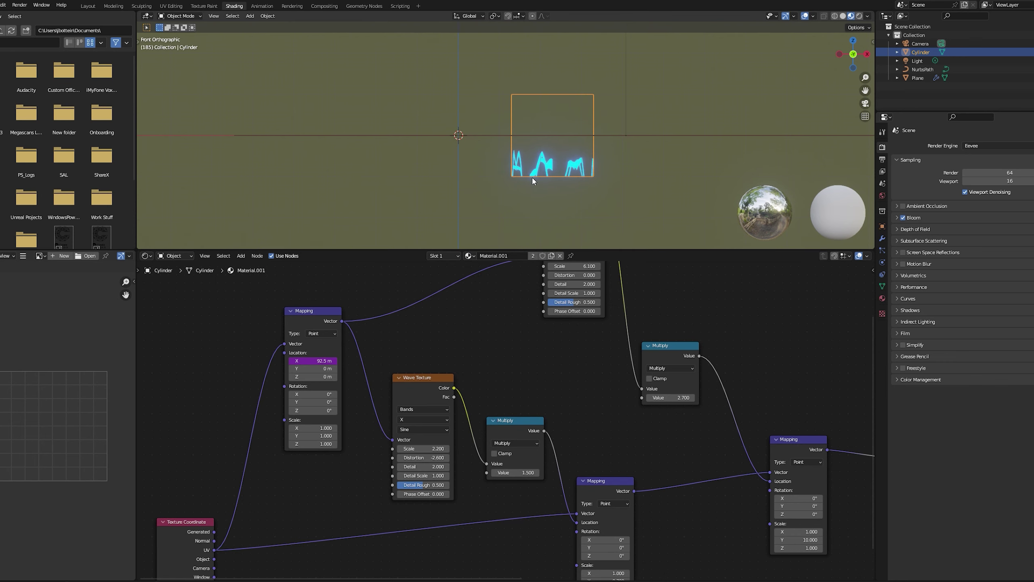
left_click(534, 255)
Set the Compare node's value to 28.1 in the cylinder's material to centre the wave on its side wall
mouse_move(533, 204)
middle_mouse_down()
mouse_move(568, 202)
mouse_move(545, 204)
middle_mouse_up()
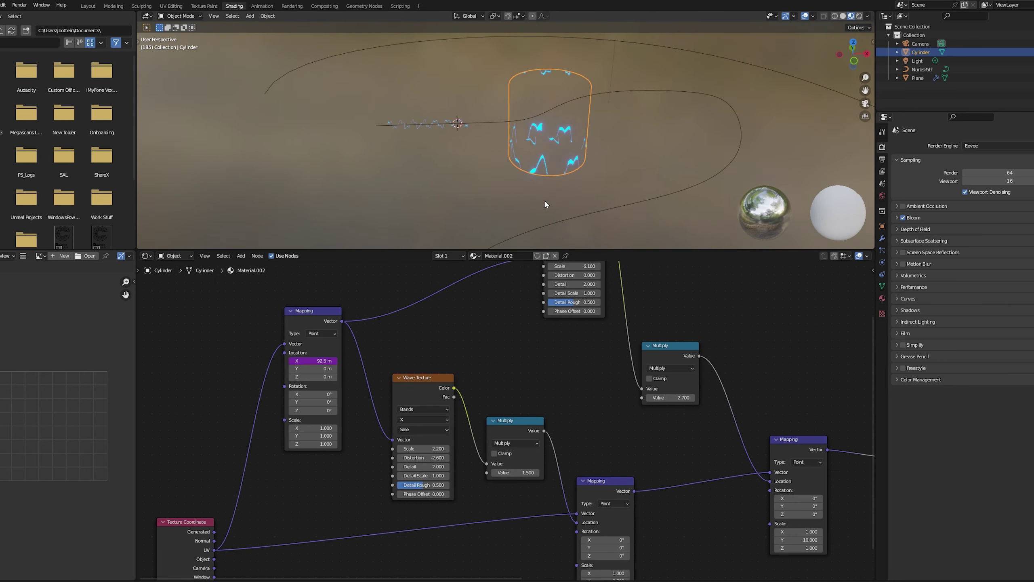
left_click(854, 61)
middle_click_drag(727, 474, 545, 389)
left_click_drag(708, 420, 737, 419)
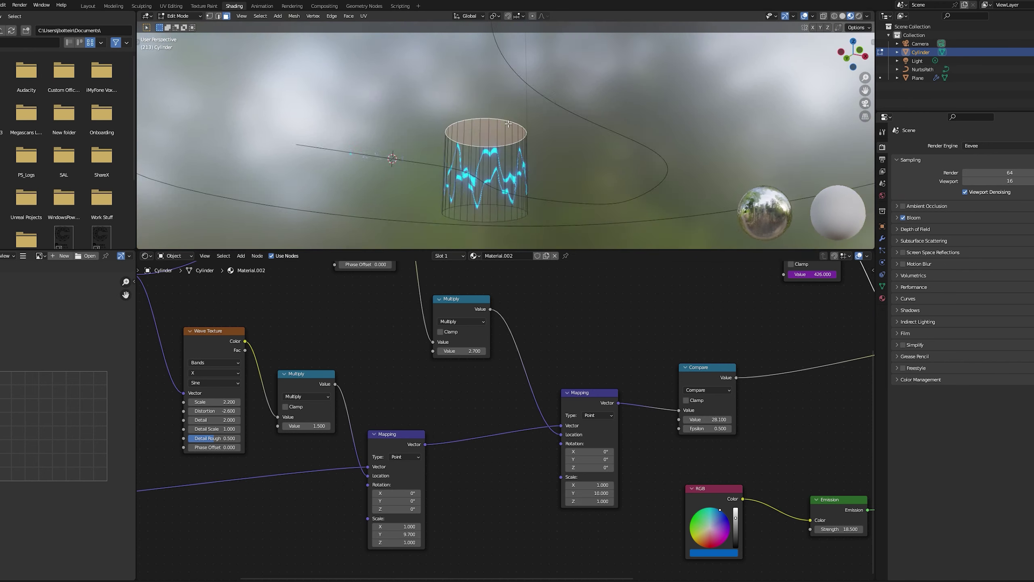
Delete the cylinder's top and bottom cap faces, leaving only the side wall
left_click(506, 229, "shift")
key("x")
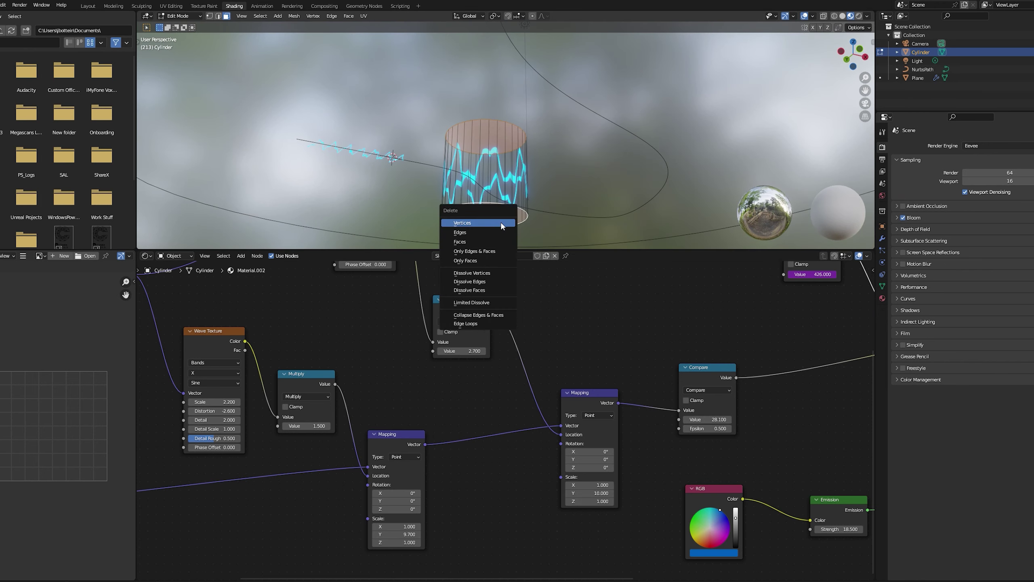
left_click(489, 240)
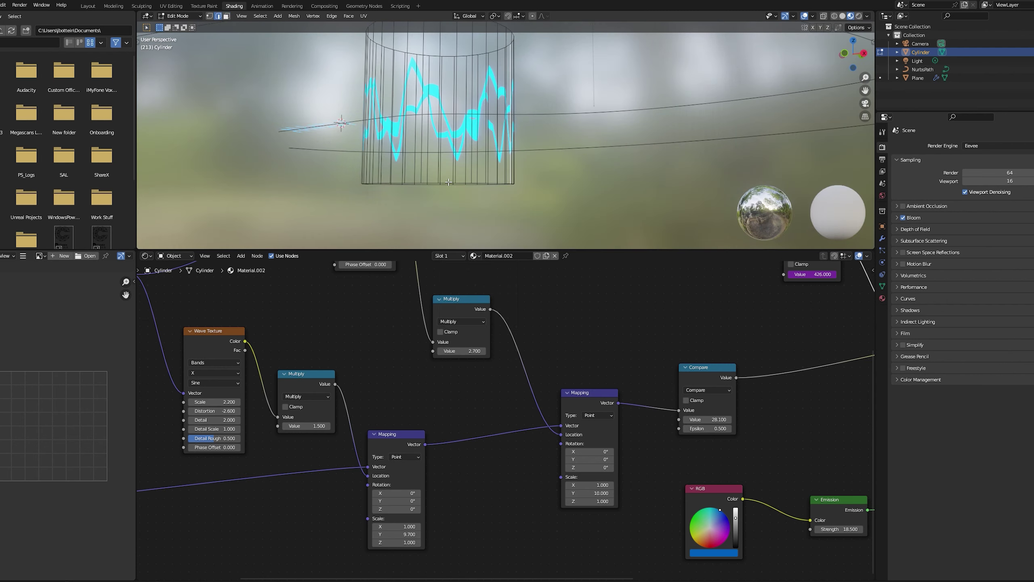
Select the cylinder's bottom edge loop and move it up about 1.65 m, close to the top rim
left_click(448, 180, "alt")
middle_click_drag(448, 180, 534, 177)
left_click(849, 55)
scroll(562, 190, "down", 4)
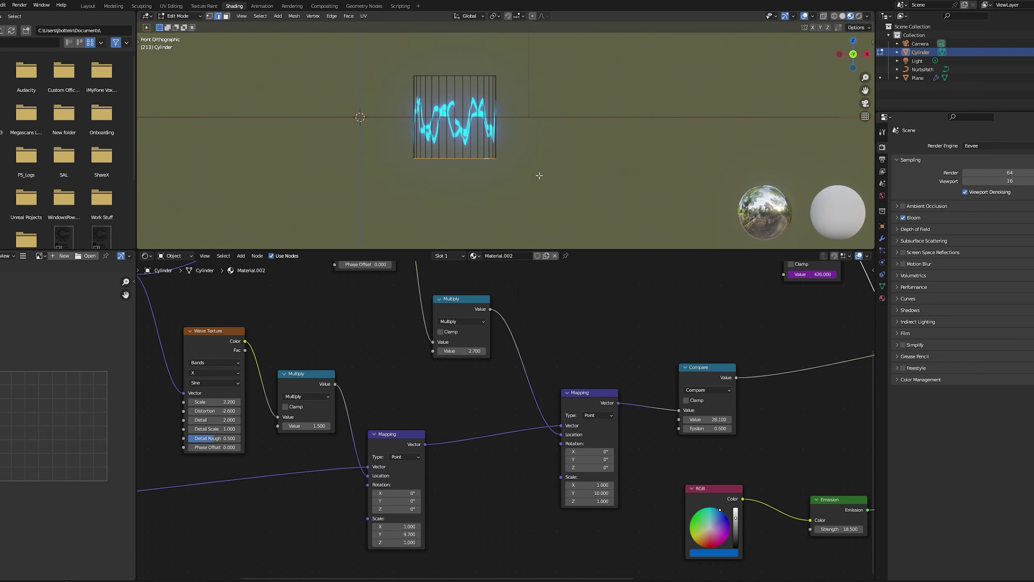
key("g")
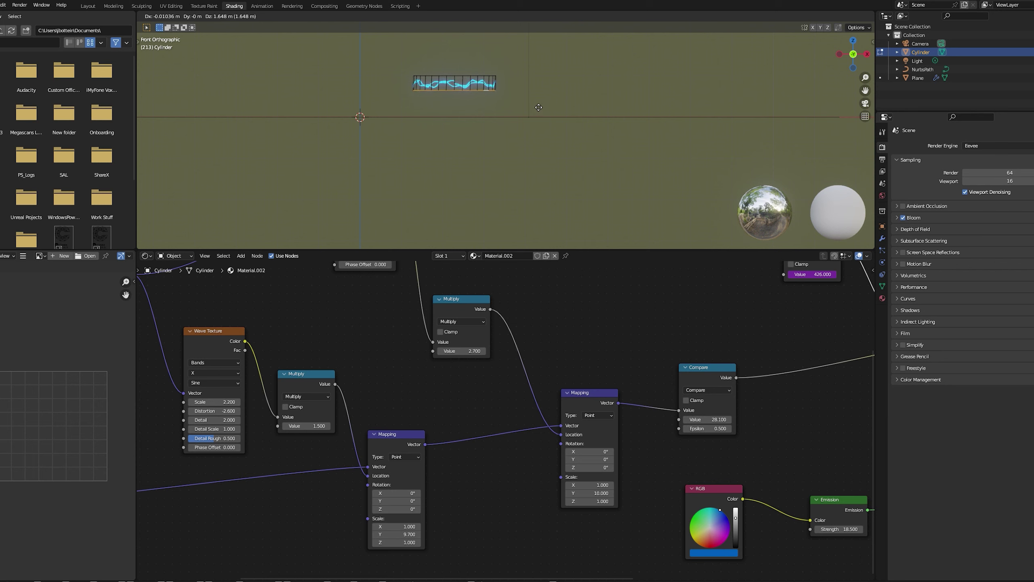
left_click(540, 105)
Scale the selected edge loop outward and raise it along Z level with the inner rim to form a flat ring, and leave Edit Mode
key("s")
left_click(727, 110)
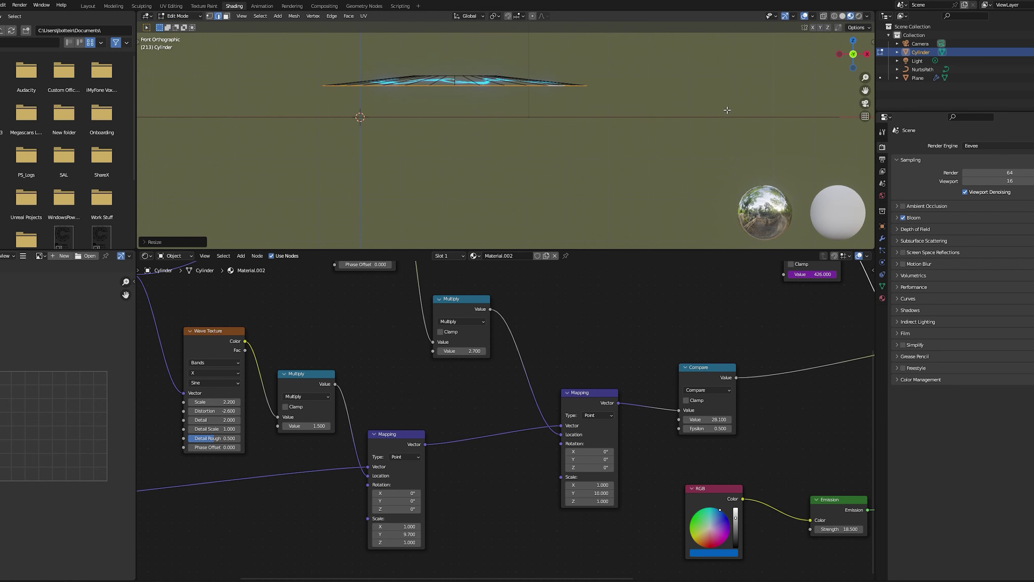
key("g")
key("z")
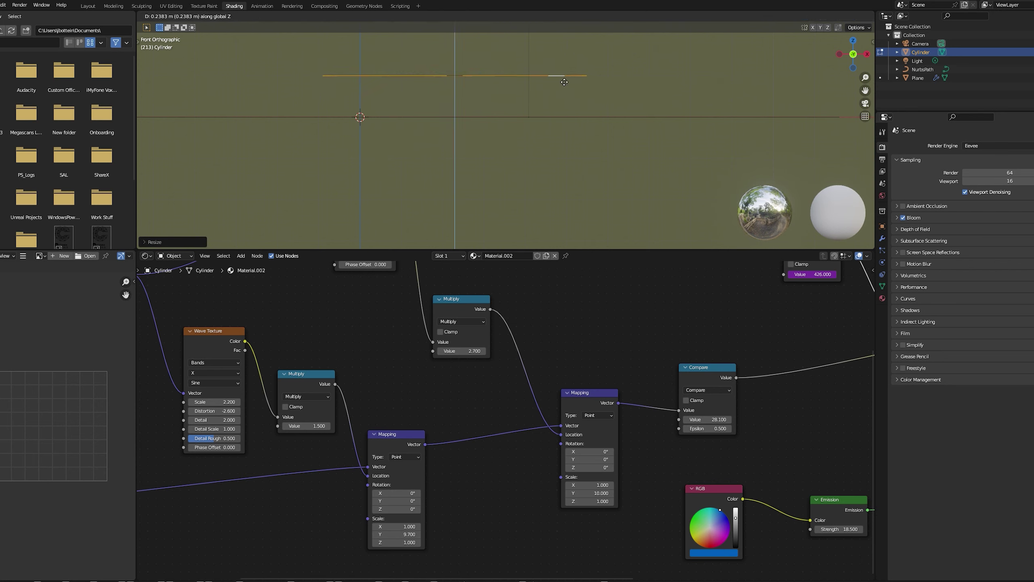
left_click(581, 80)
left_click(855, 42)
key("Tab")
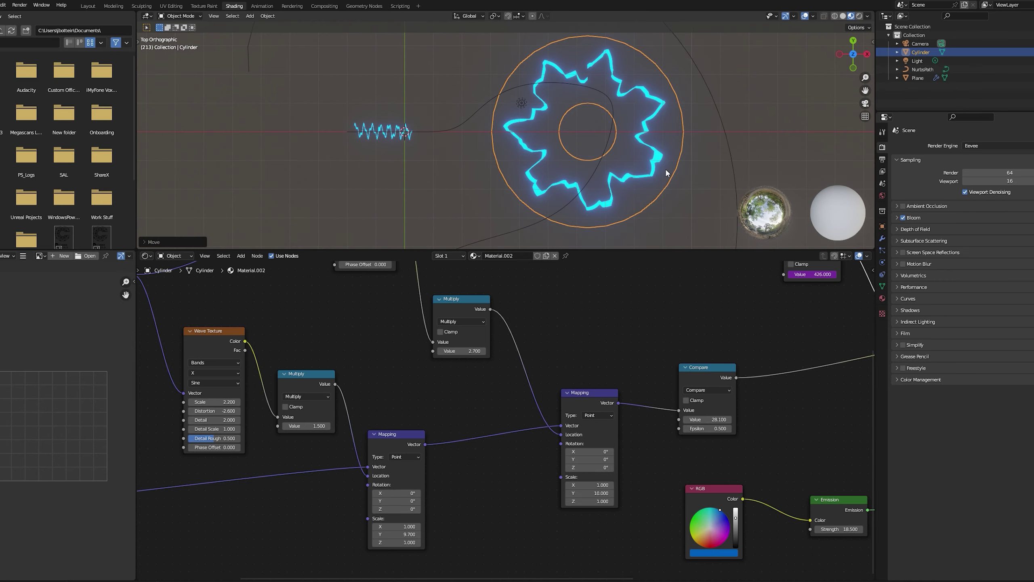
Play the animation briefly from the top view to check the electricity on the flat ring, and stop playback
key("space")
key("space")
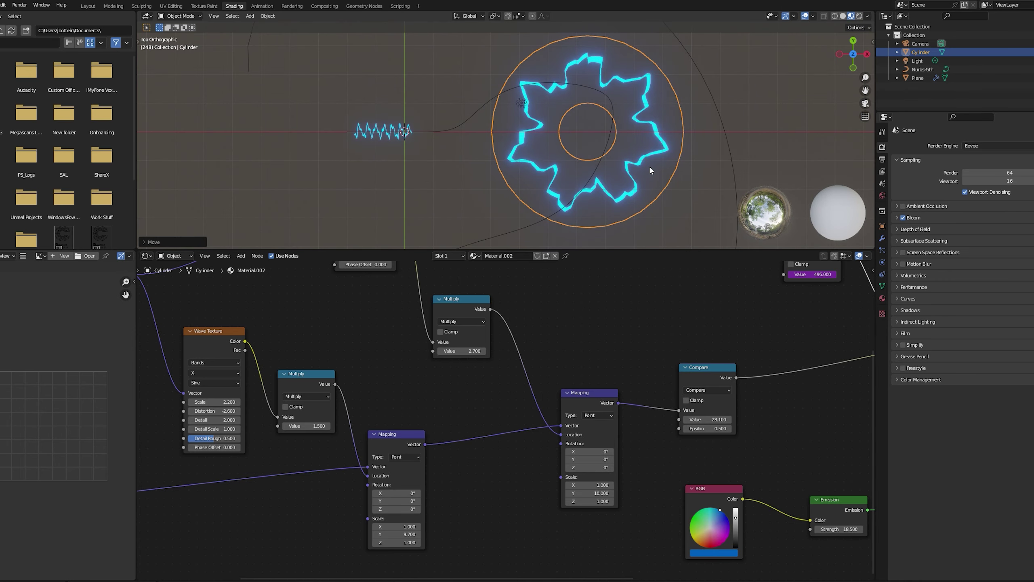
middle_click_drag(640, 171, 520, 170, "shift")
scroll(519, 170, "down", 1)
scroll(521, 171, "up", 2)
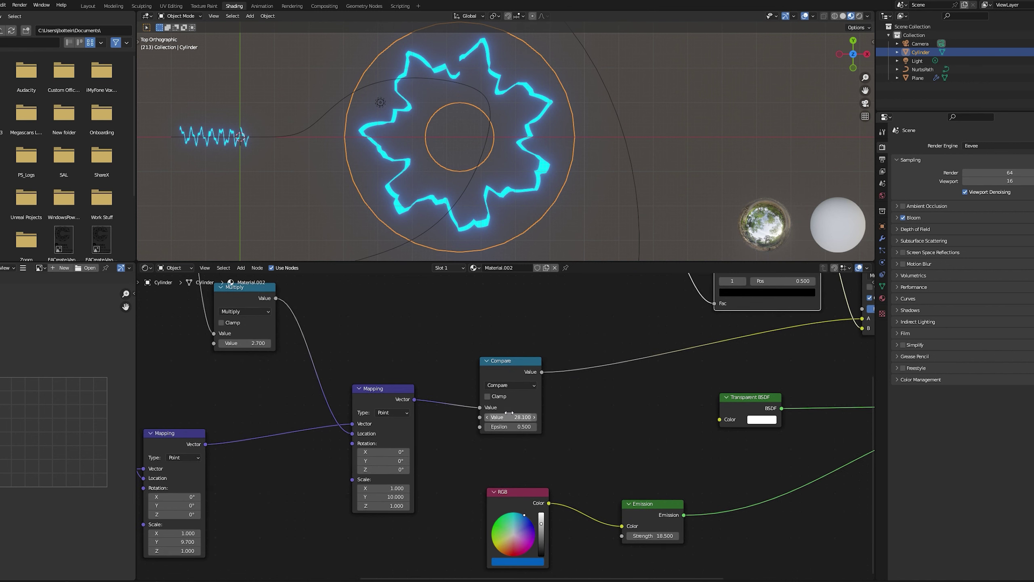
Adjust the Compare node's value, trying 34.8, to shift the electricity inward on the ring, and play the animation
left_click_drag(510, 417, 540, 417)
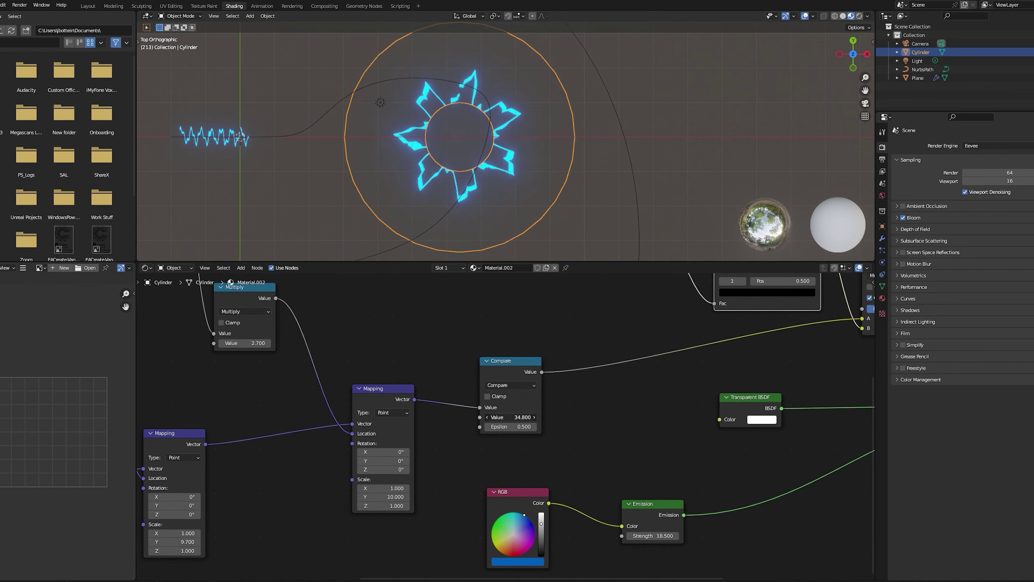
left_click_drag(513, 417, 506, 417)
key("space")
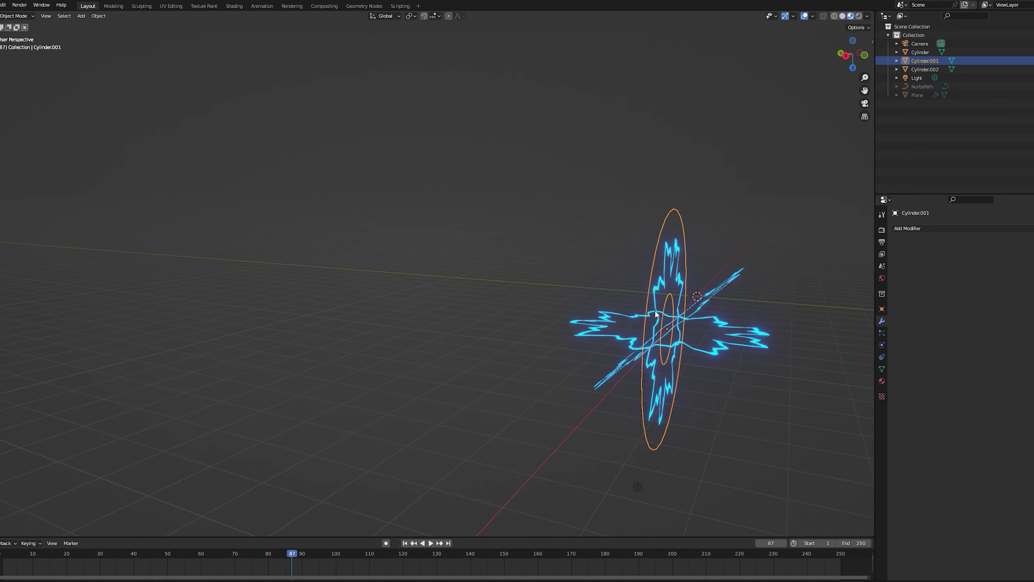
Duplicate the selected upright electricity ring and rotate the copy
key("shift+d")
key("r")
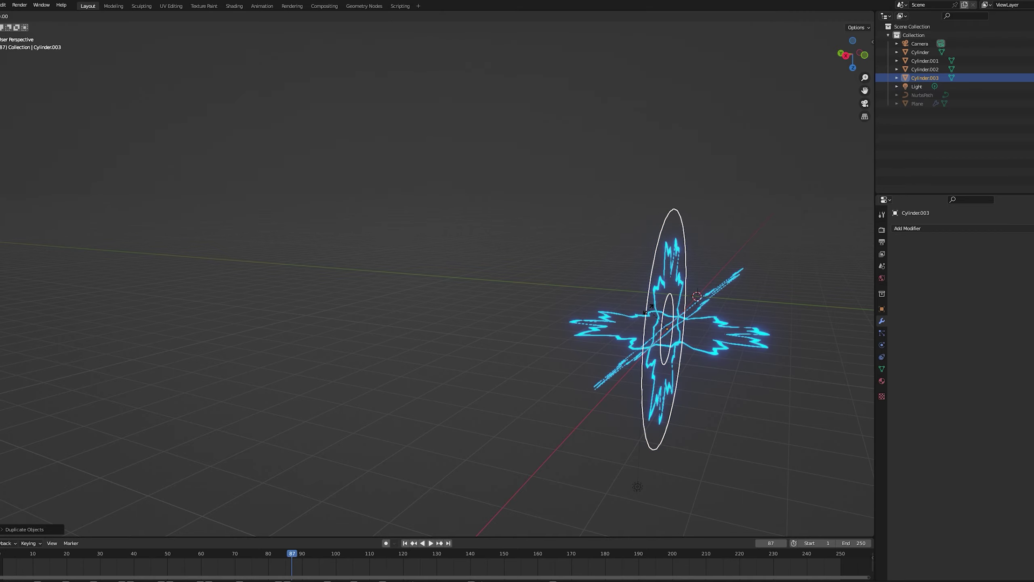